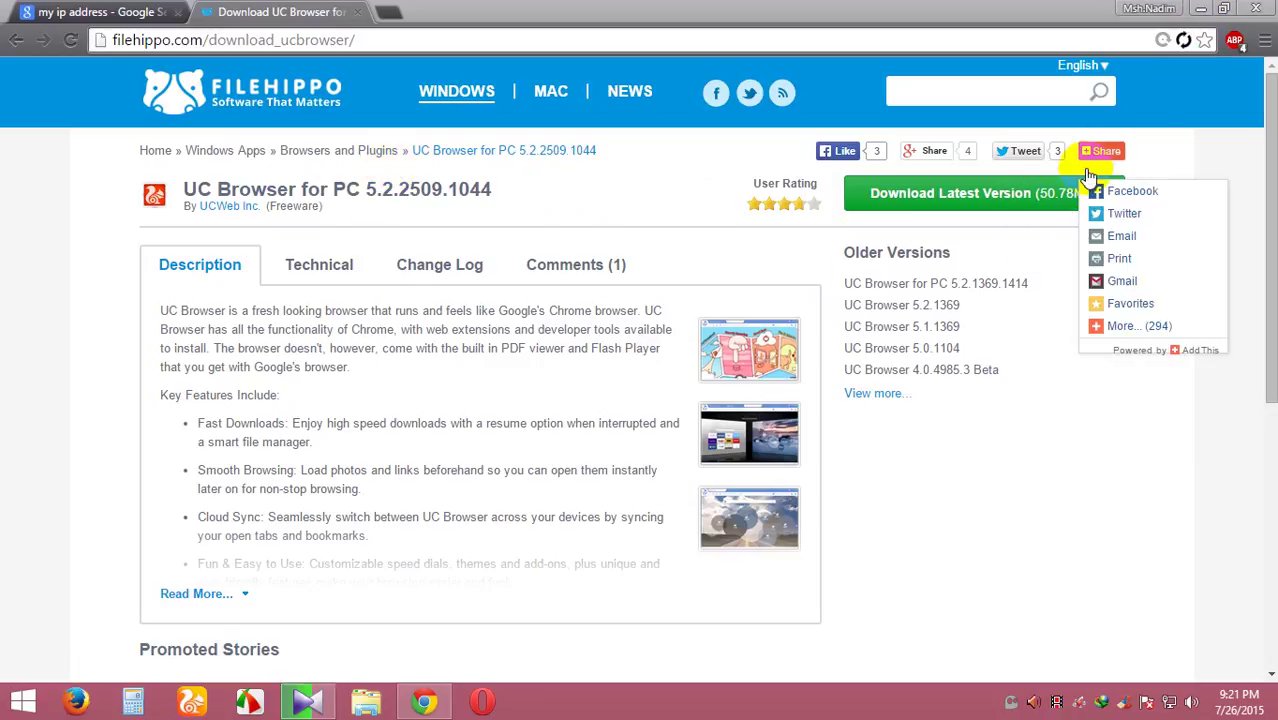
- Request the latest UC Browser download from FileHippo, and launch the installed UC Browser from the desktop
{"action": "left_click", "coordinate": [1050, 194]}
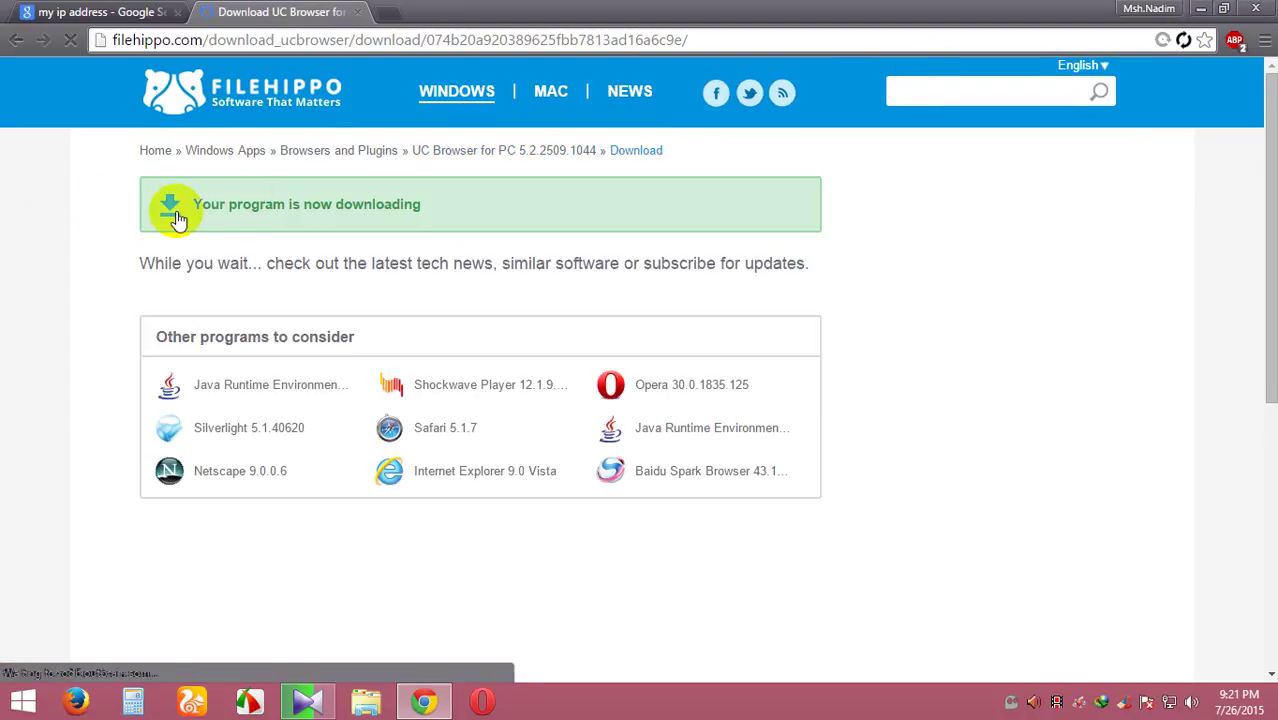
{"action": "left_click", "coordinate": [1202, 9]}
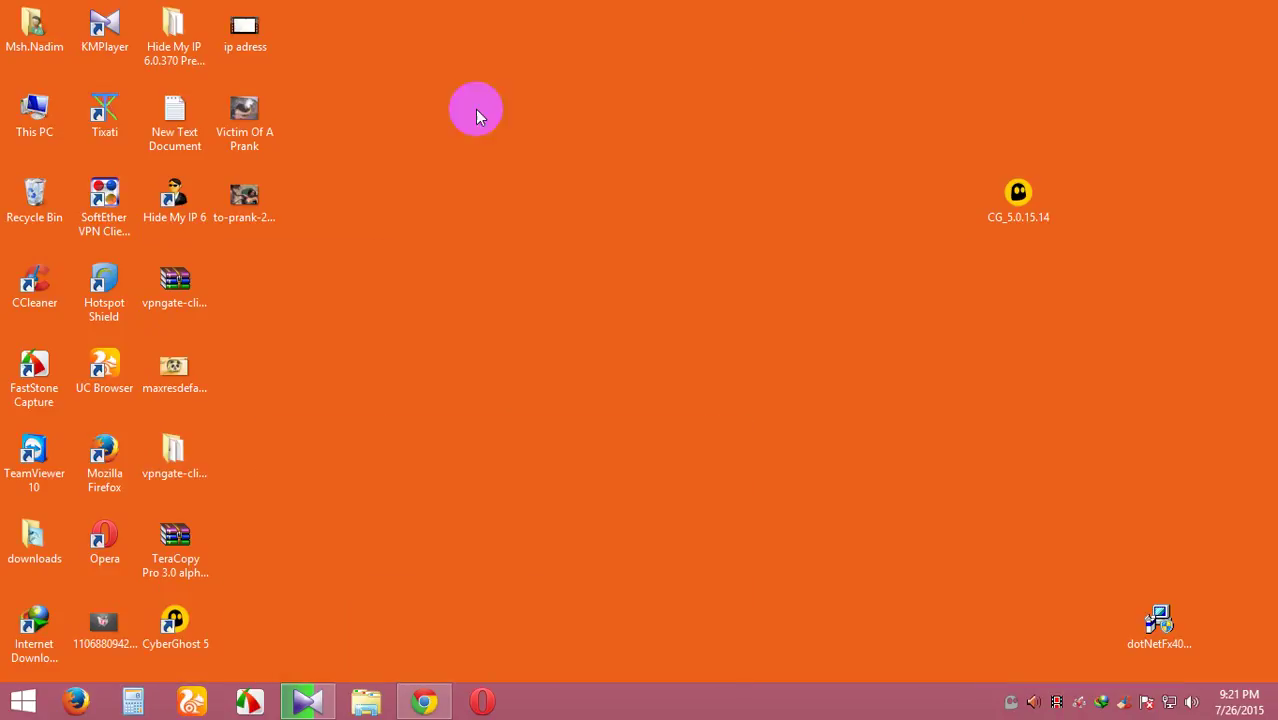
{"action": "double_click", "coordinate": [104, 375]}
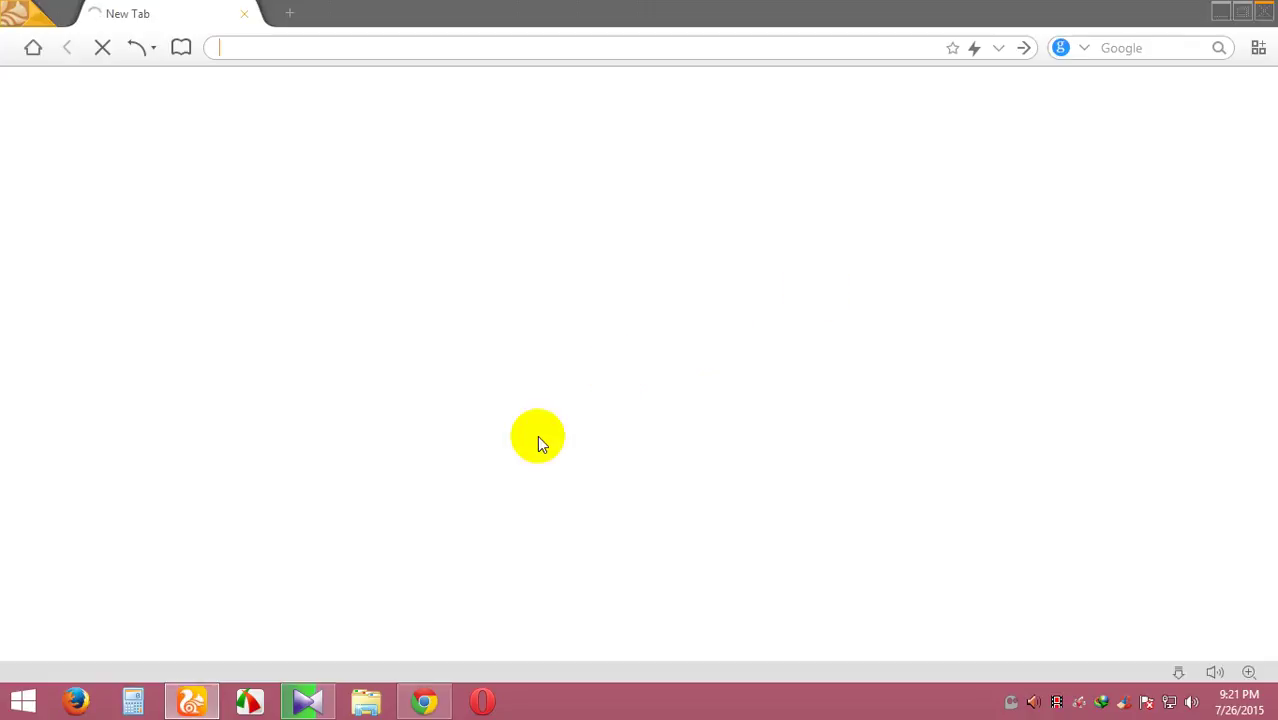
- Close the KMPlayer video window and cancel the pending UC Browser installer download
{"action": "left_click", "coordinate": [310, 700]}
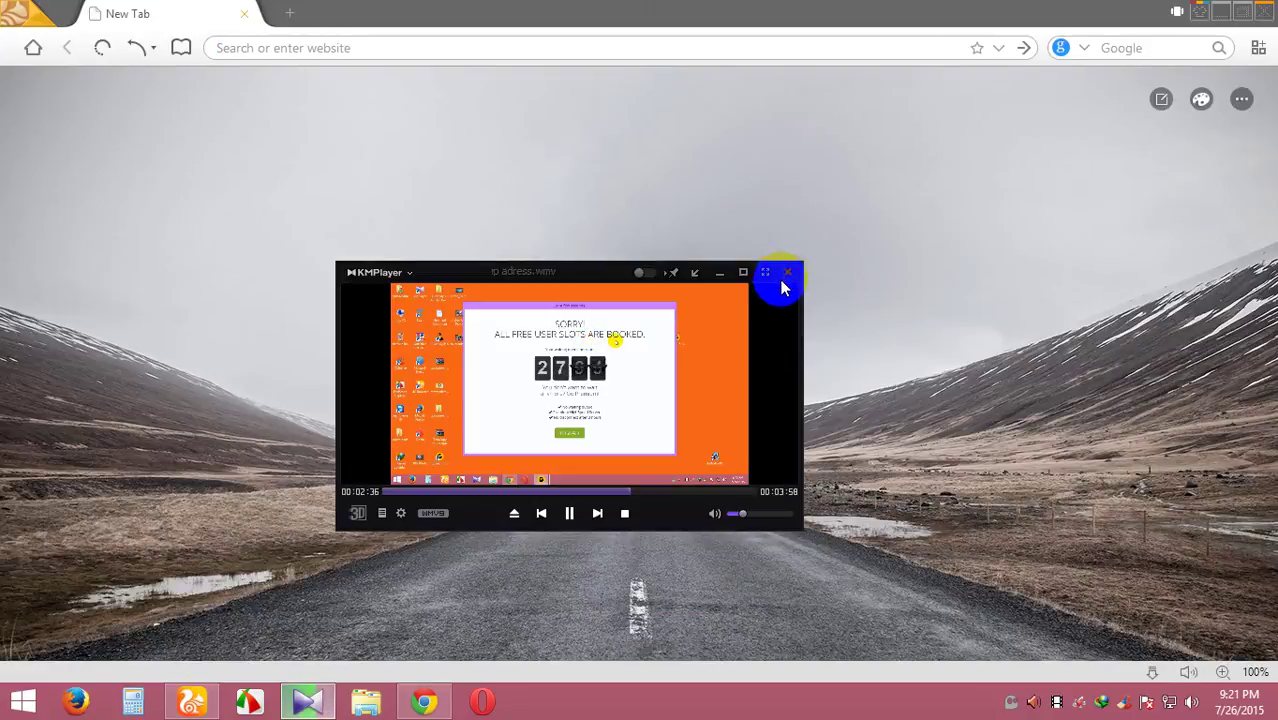
{"action": "left_click", "coordinate": [785, 278]}
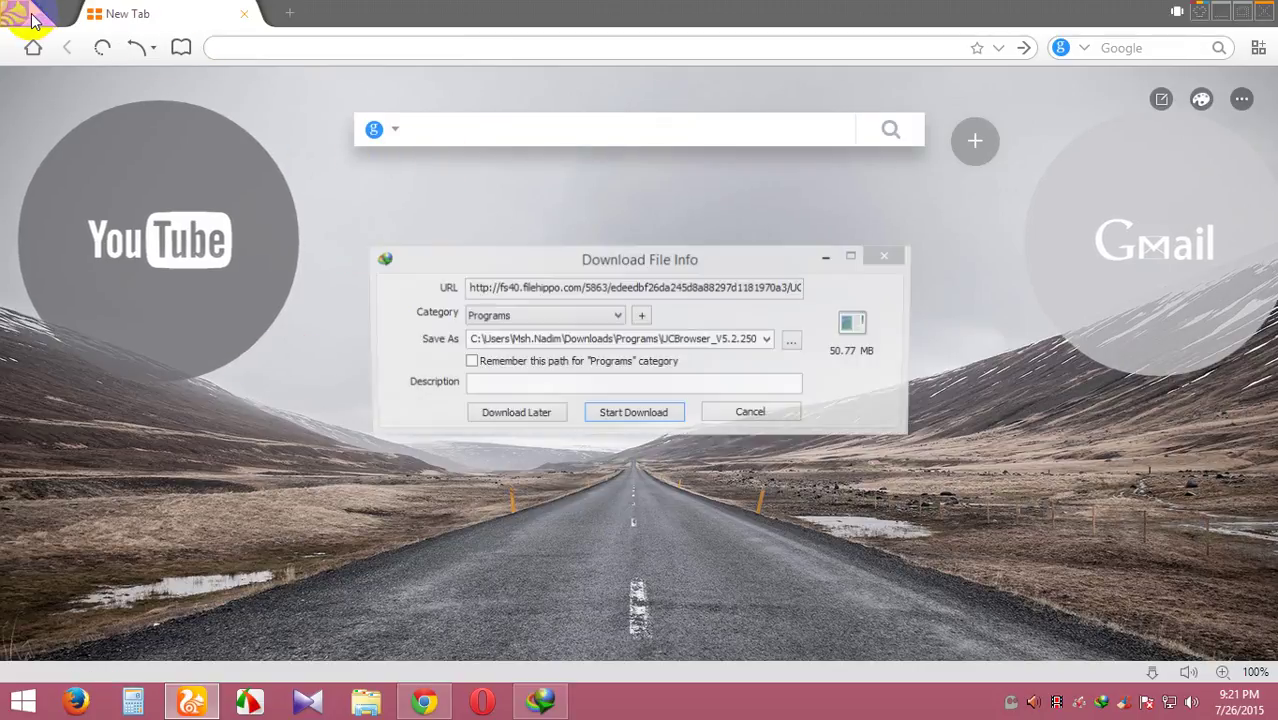
{"action": "left_click", "coordinate": [730, 410]}
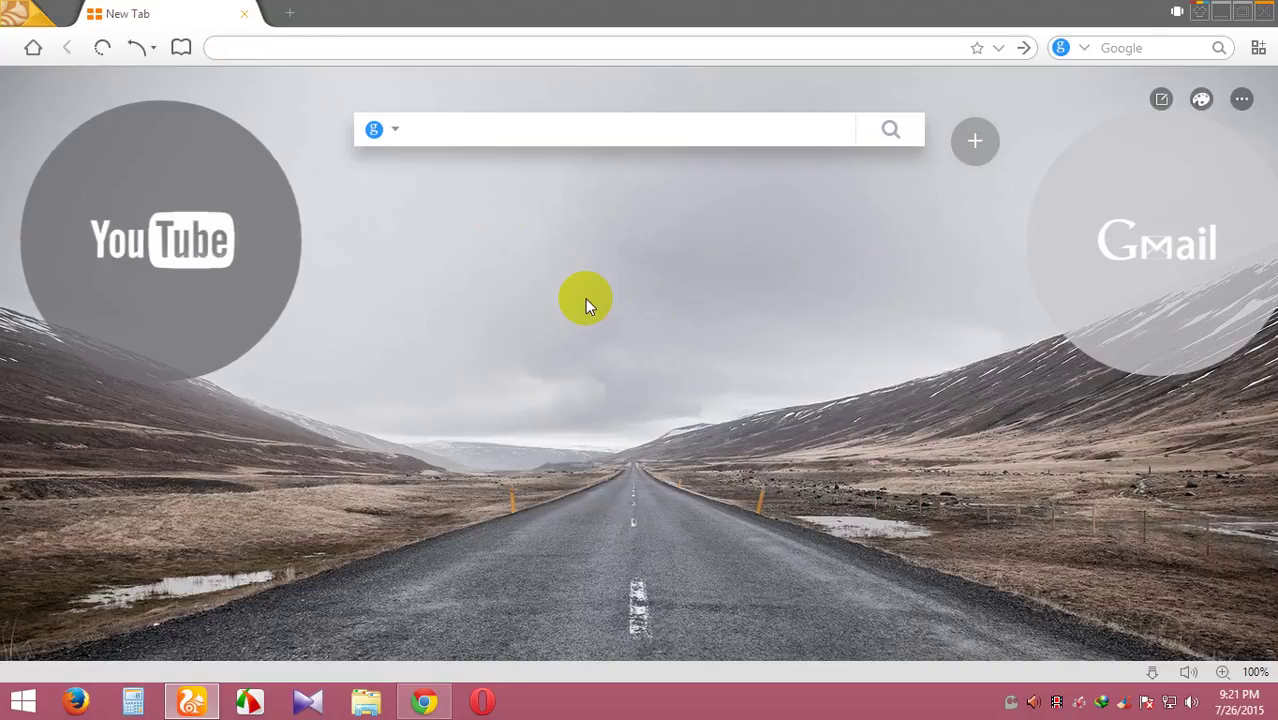
- Open two more new tabs and apply the grey tile-grid style to the New Tab page
{"action": "left_click", "coordinate": [290, 12]}
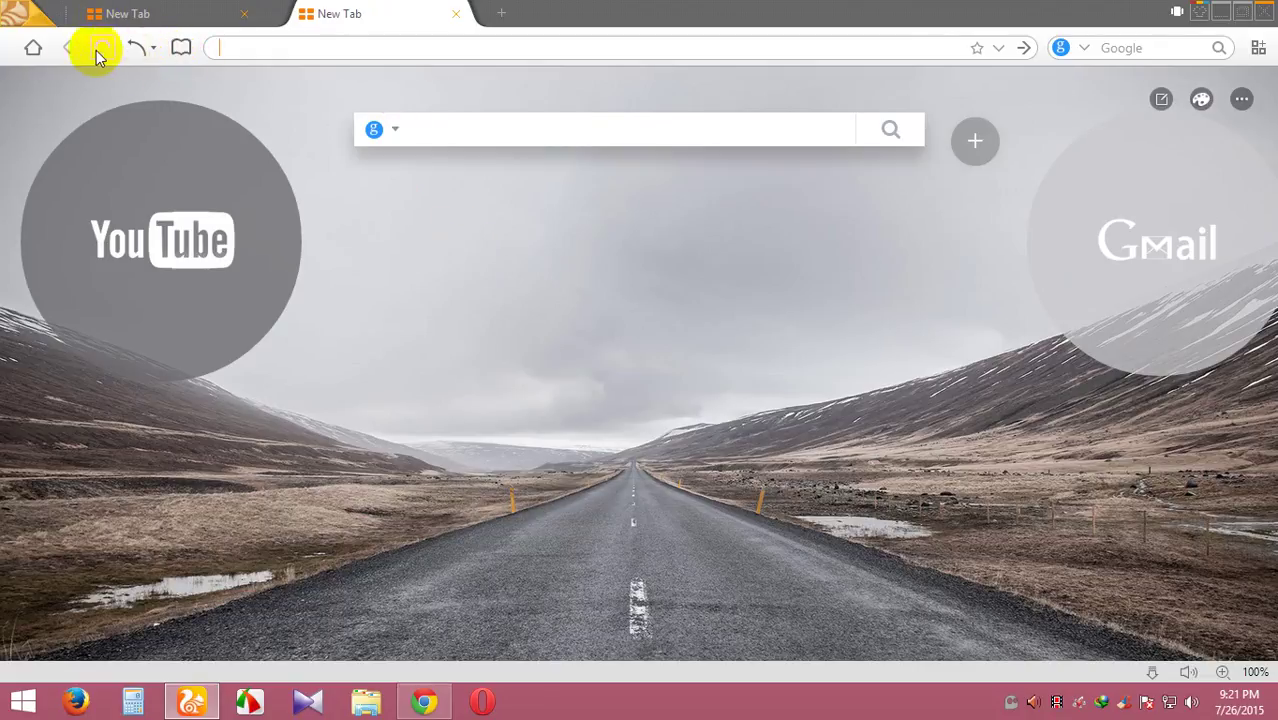
{"action": "left_click", "coordinate": [35, 50]}
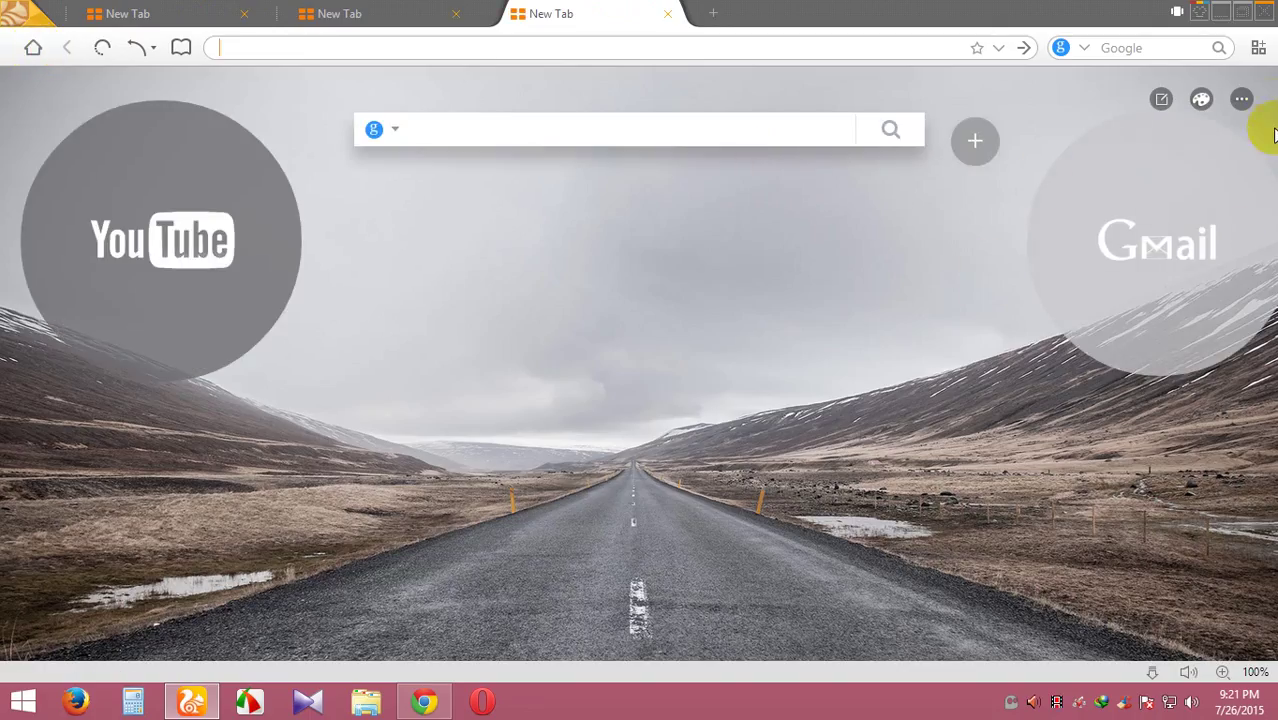
{"action": "left_click", "coordinate": [1243, 101]}
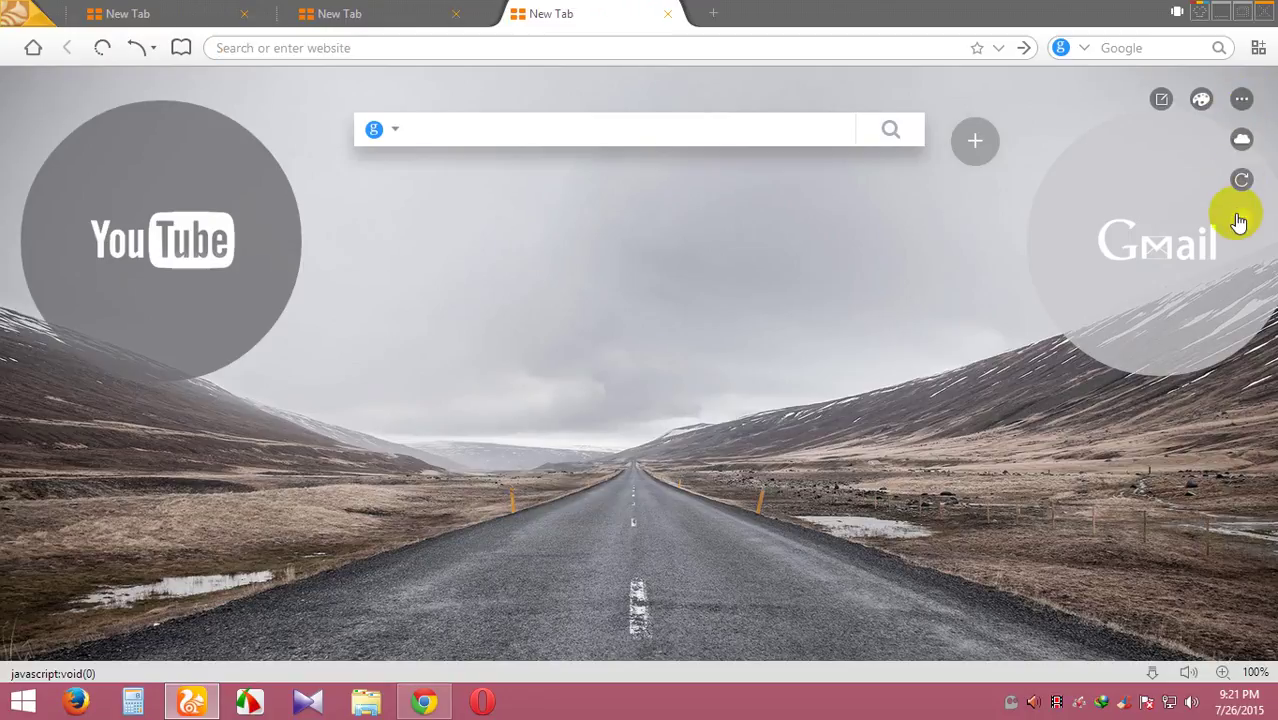
{"action": "left_click", "coordinate": [1240, 216]}
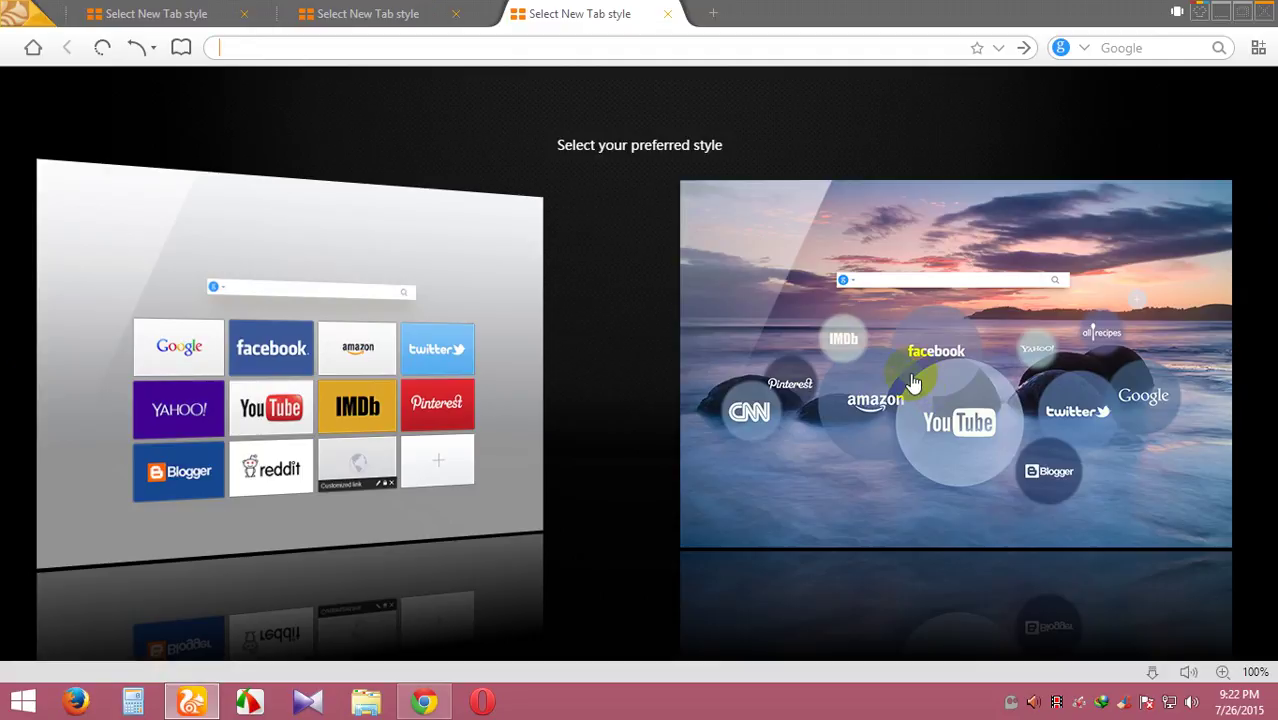
{"action": "left_click", "coordinate": [910, 372]}
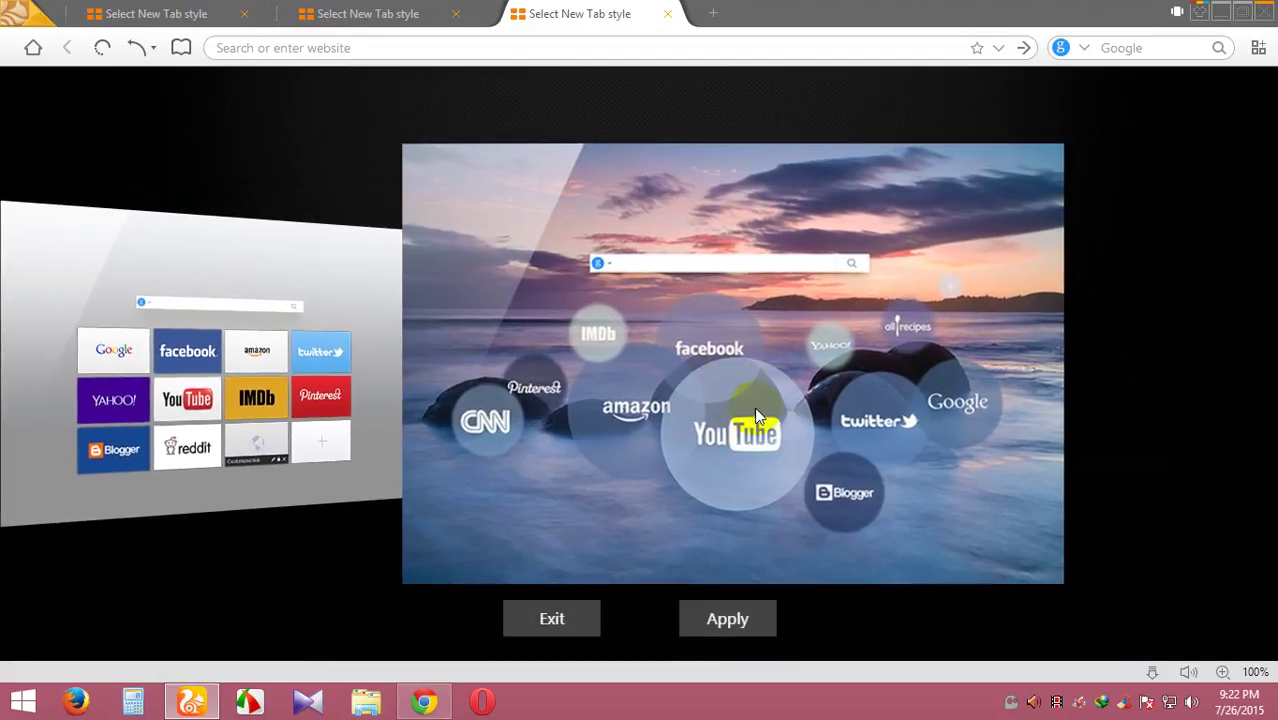
{"action": "left_click", "coordinate": [252, 410]}
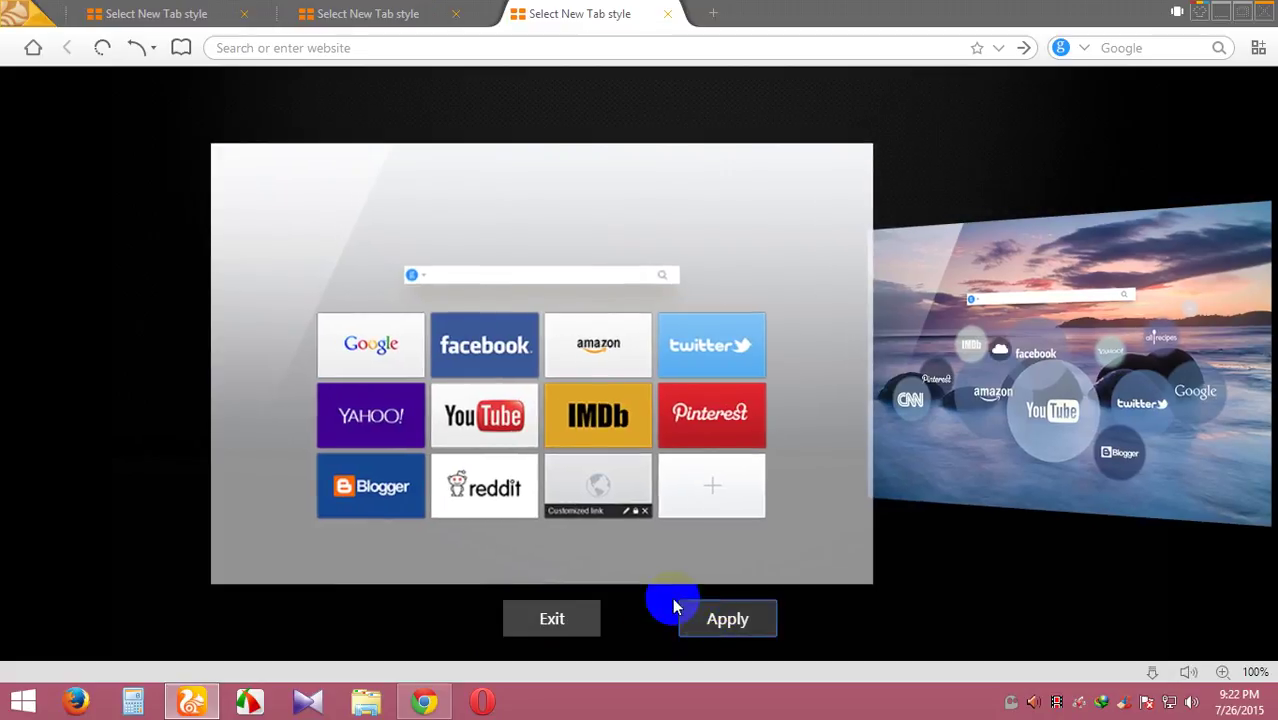
{"action": "left_click", "coordinate": [676, 608]}
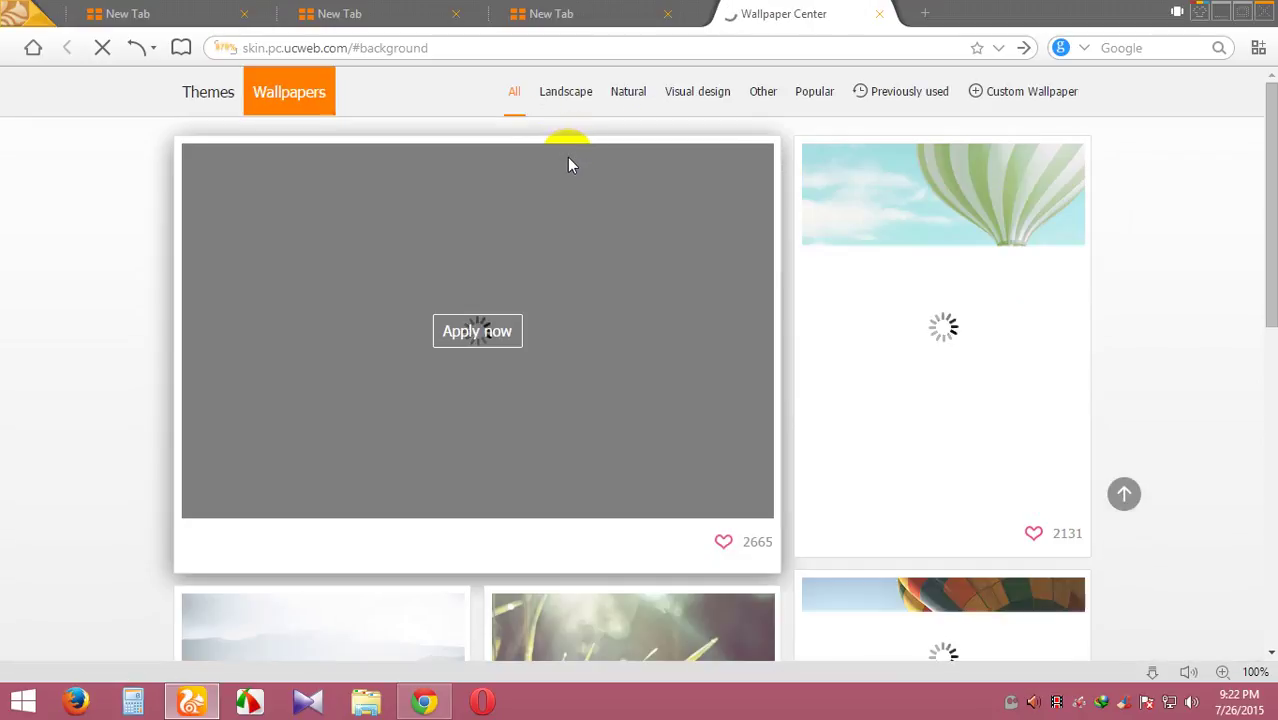
- Browse the available wallpapers in the Wallpaper Center
{"action": "scroll", "coordinate": [566, 158], "scroll_direction": "down", "scroll_amount": 3}
{"action": "scroll", "coordinate": [541, 228], "scroll_direction": "down", "scroll_amount": 3}
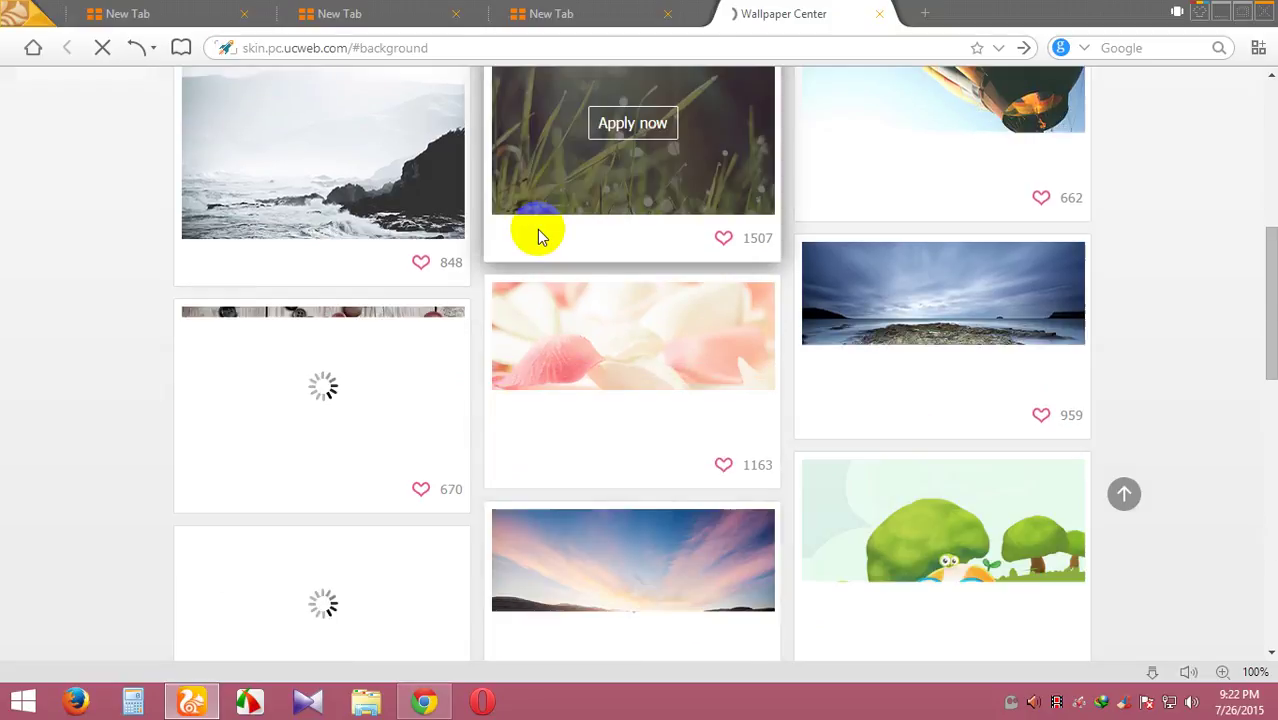
{"action": "scroll", "coordinate": [432, 290], "scroll_direction": "down", "scroll_amount": 3}
{"action": "scroll", "coordinate": [428, 300], "scroll_direction": "up", "scroll_amount": 4}
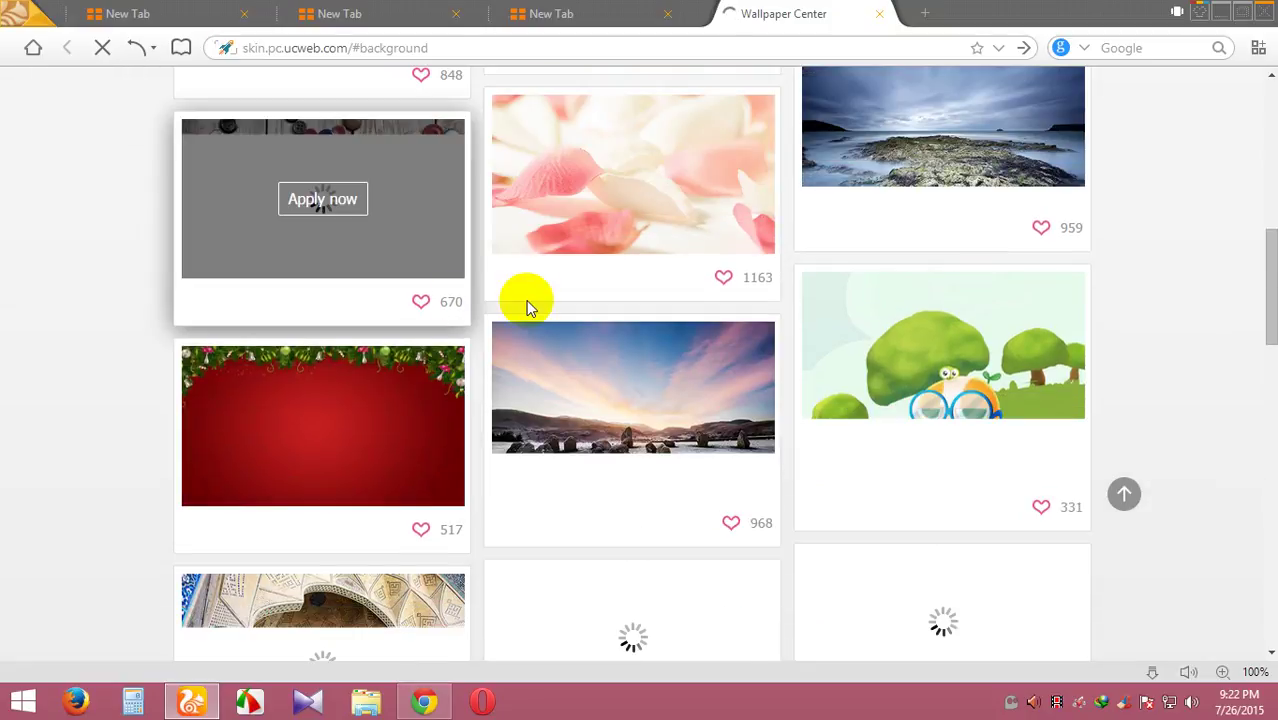
{"action": "scroll", "coordinate": [340, 283], "scroll_direction": "up", "scroll_amount": 5}
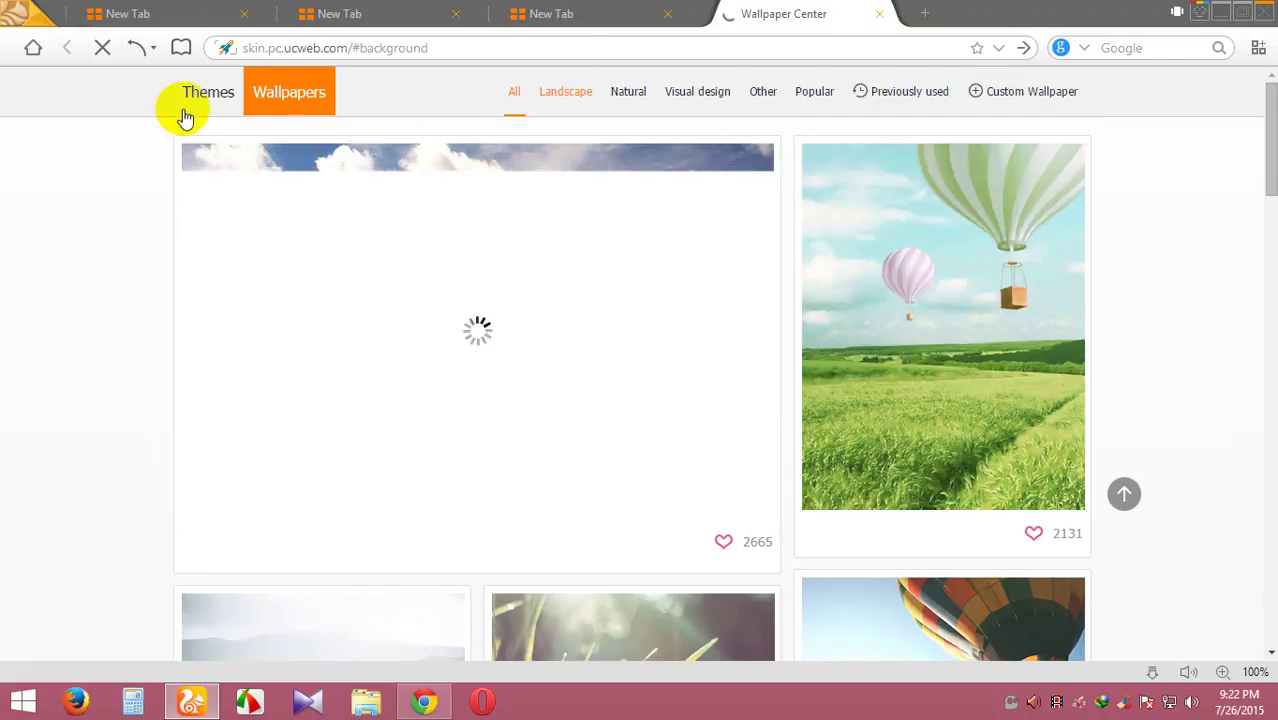
- Look through the available browser themes and apply the Sunny Day(default) theme
{"action": "left_click", "coordinate": [203, 100]}
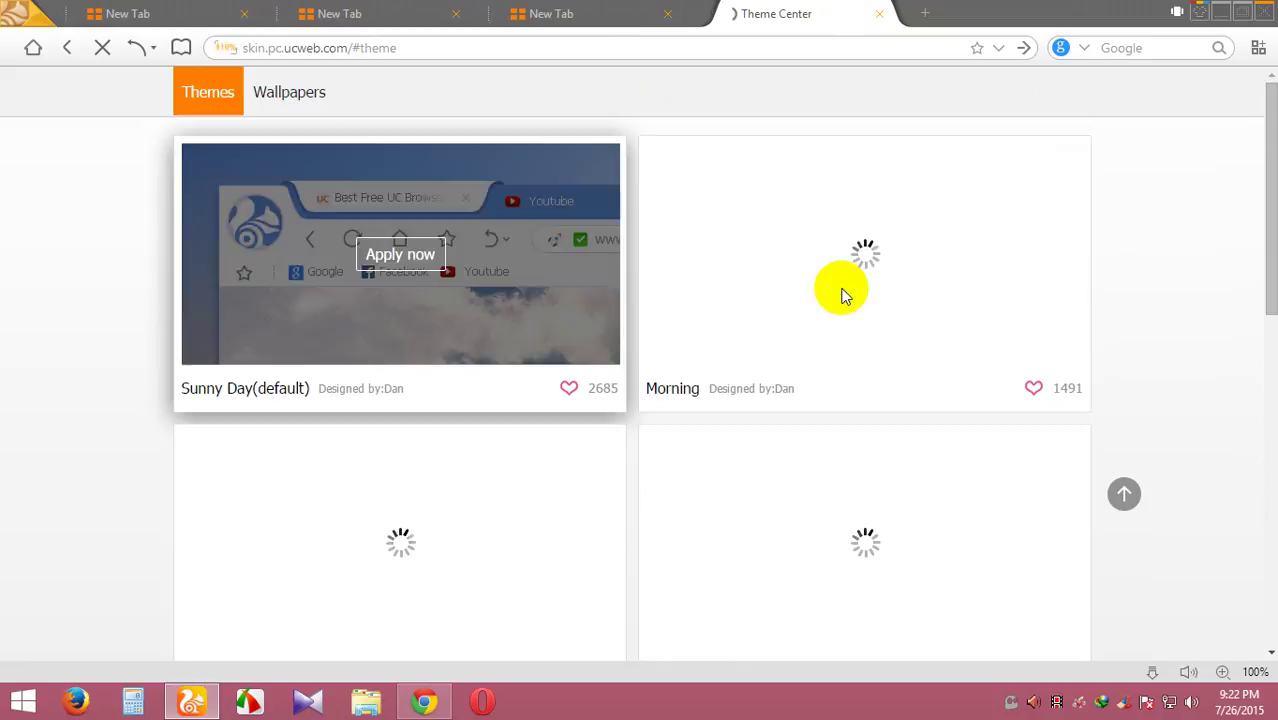
{"action": "scroll", "coordinate": [700, 313], "scroll_direction": "down", "scroll_amount": 1}
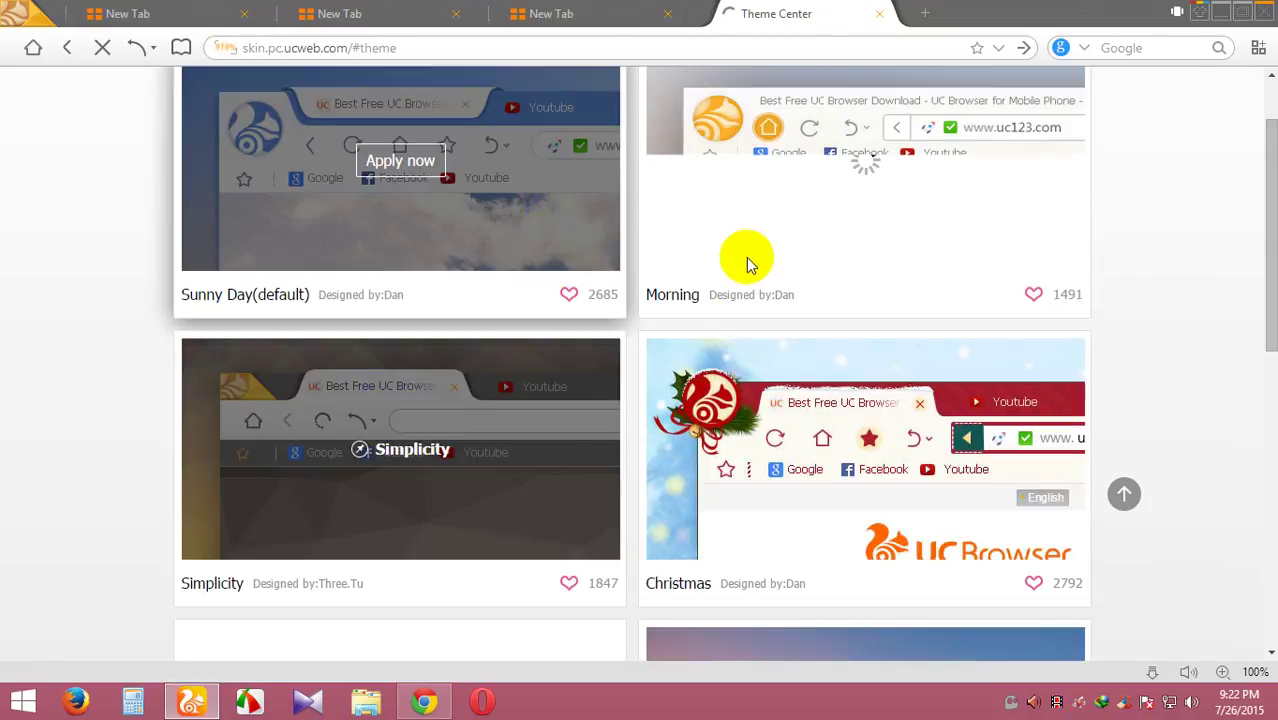
{"action": "scroll", "coordinate": [414, 465], "scroll_direction": "up", "scroll_amount": 1}
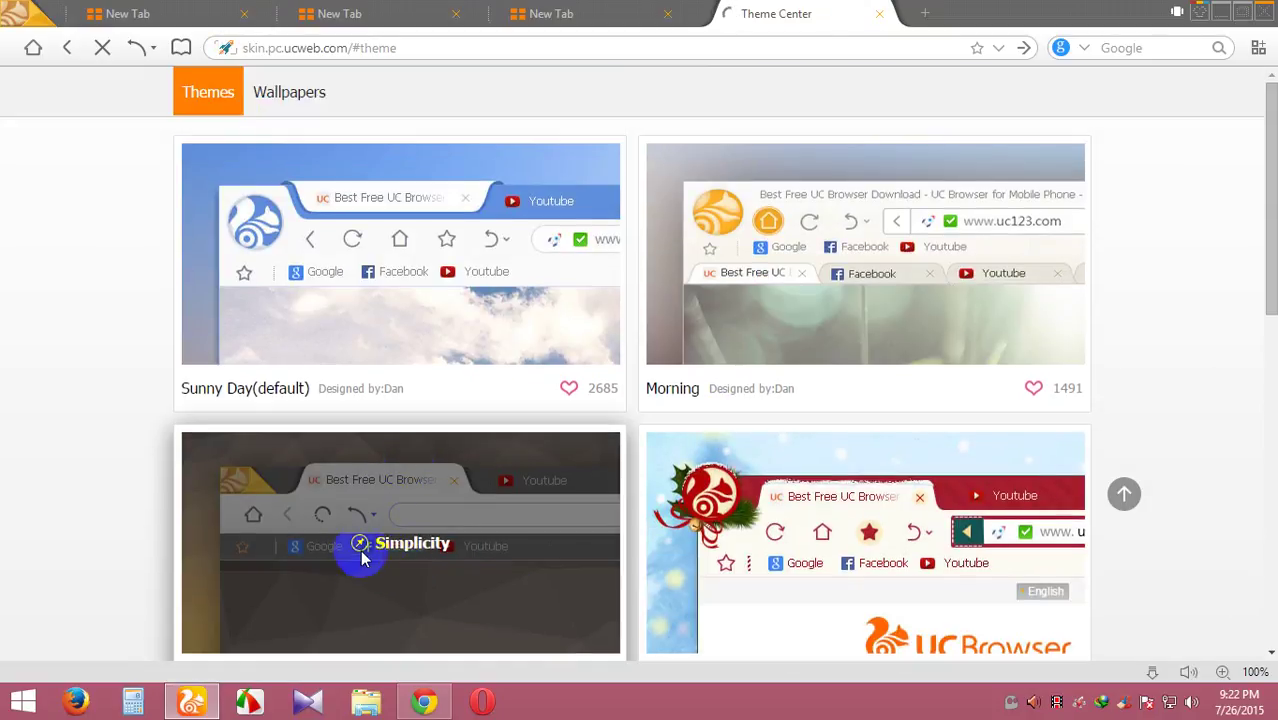
{"action": "mouse_move", "coordinate": [414, 270]}
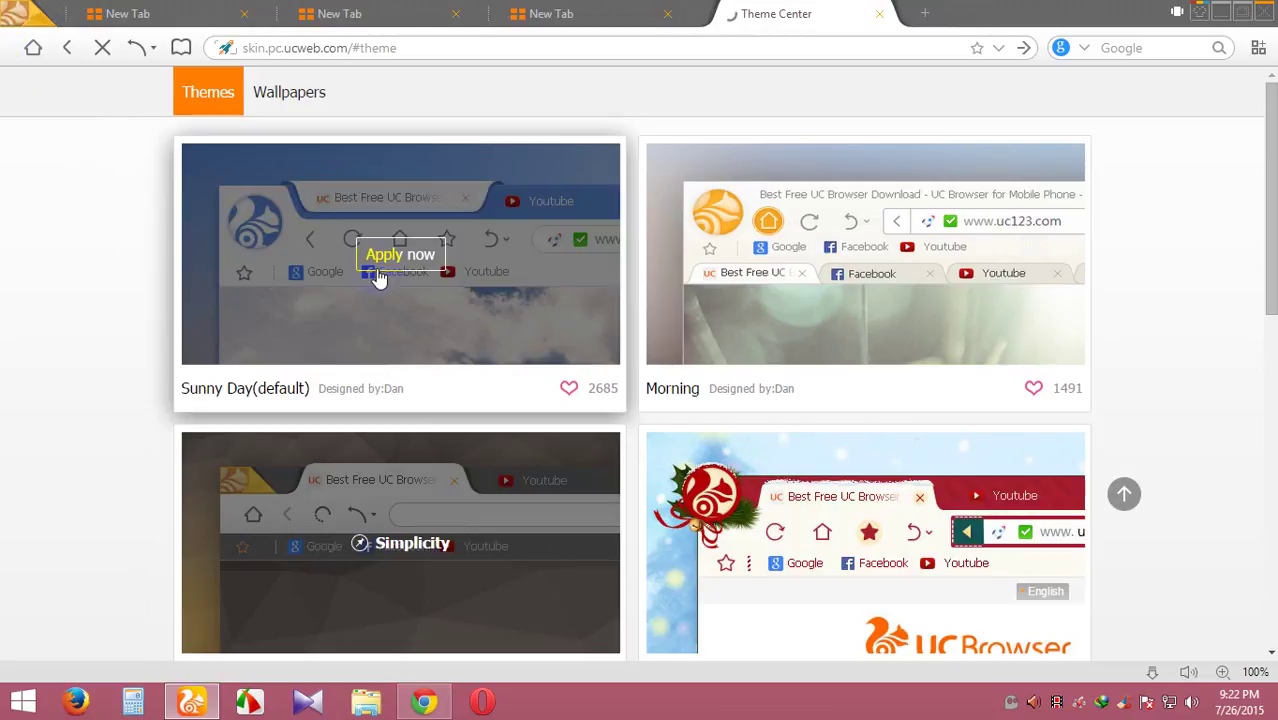
{"action": "left_click", "coordinate": [392, 274]}
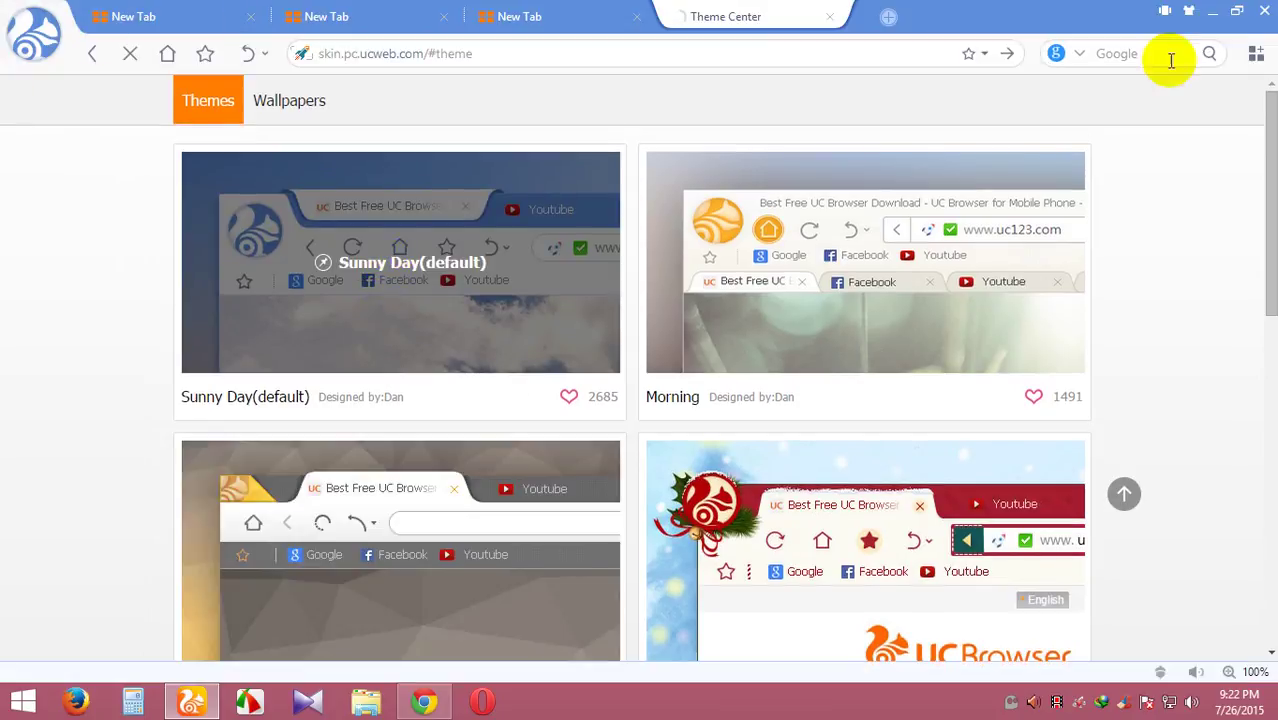
{"action": "left_click_drag", "start_coordinate": [1108, 14], "coordinate": [813, 6]}
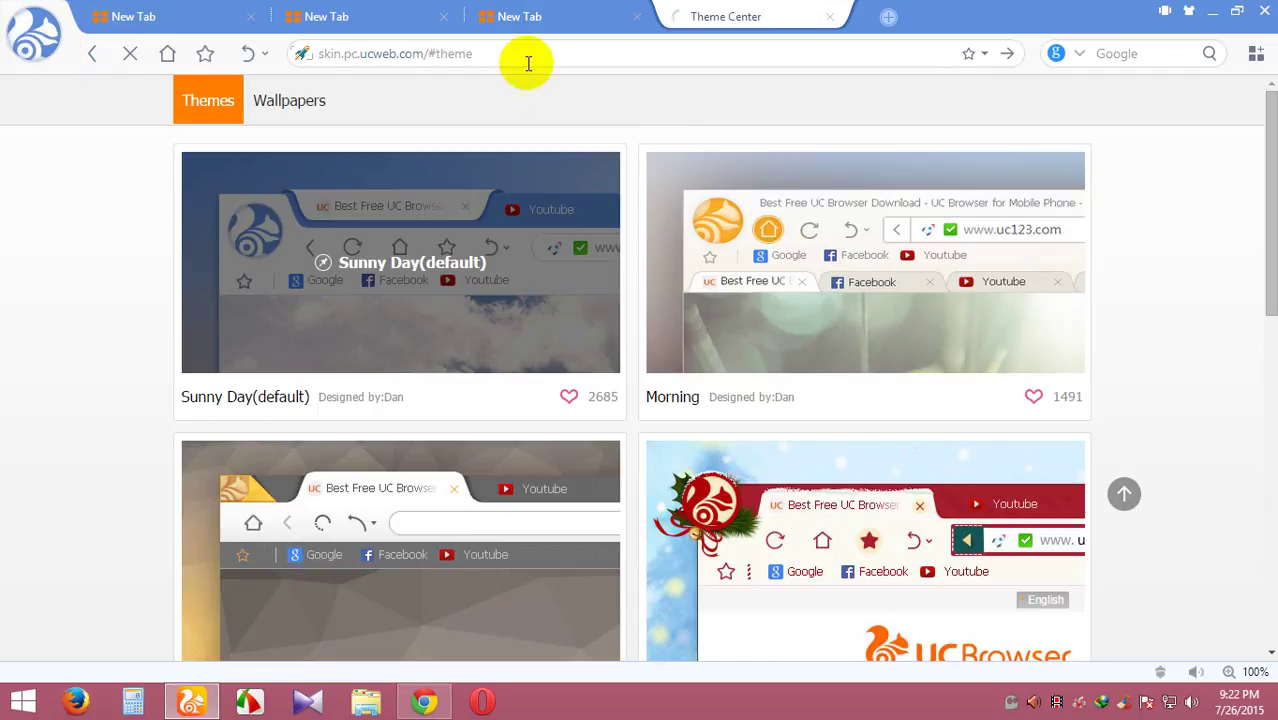
- Open the browser settings to review the General options, and check the installed extensions page before closing it
{"action": "left_click", "coordinate": [50, 44]}
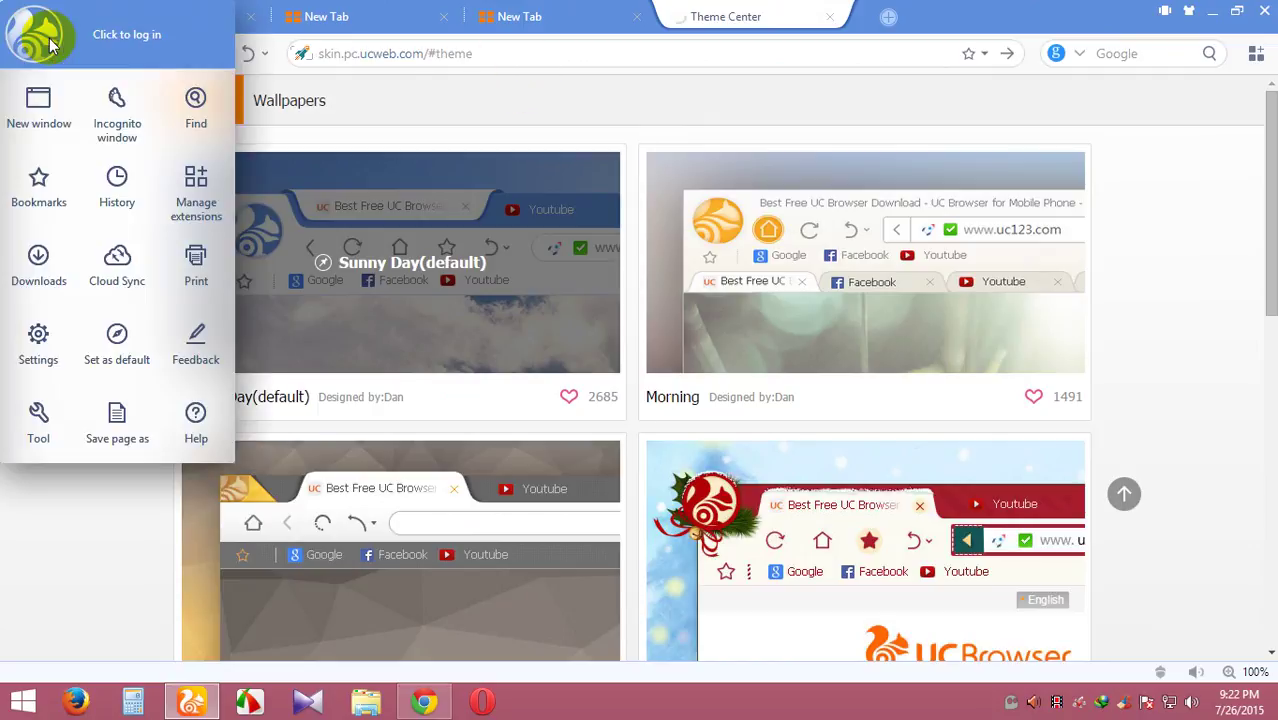
{"action": "left_click", "coordinate": [40, 342]}
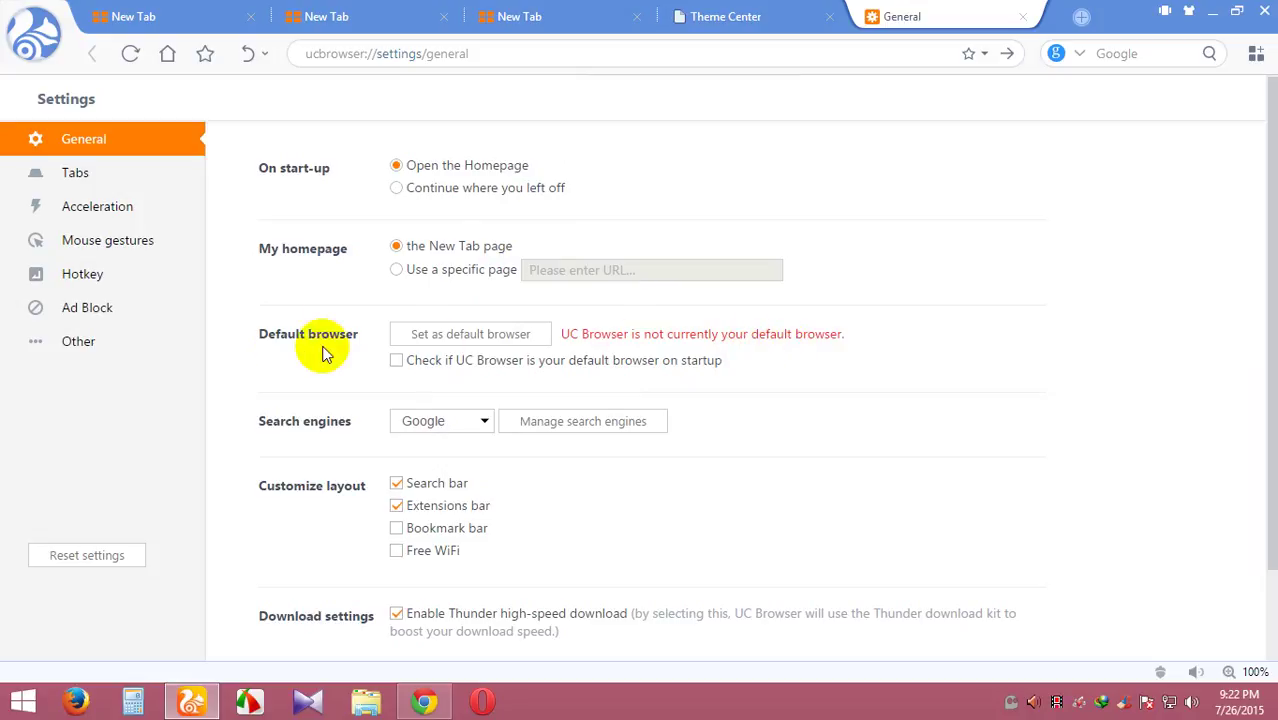
{"action": "scroll", "coordinate": [515, 480], "scroll_direction": "down", "scroll_amount": 1}
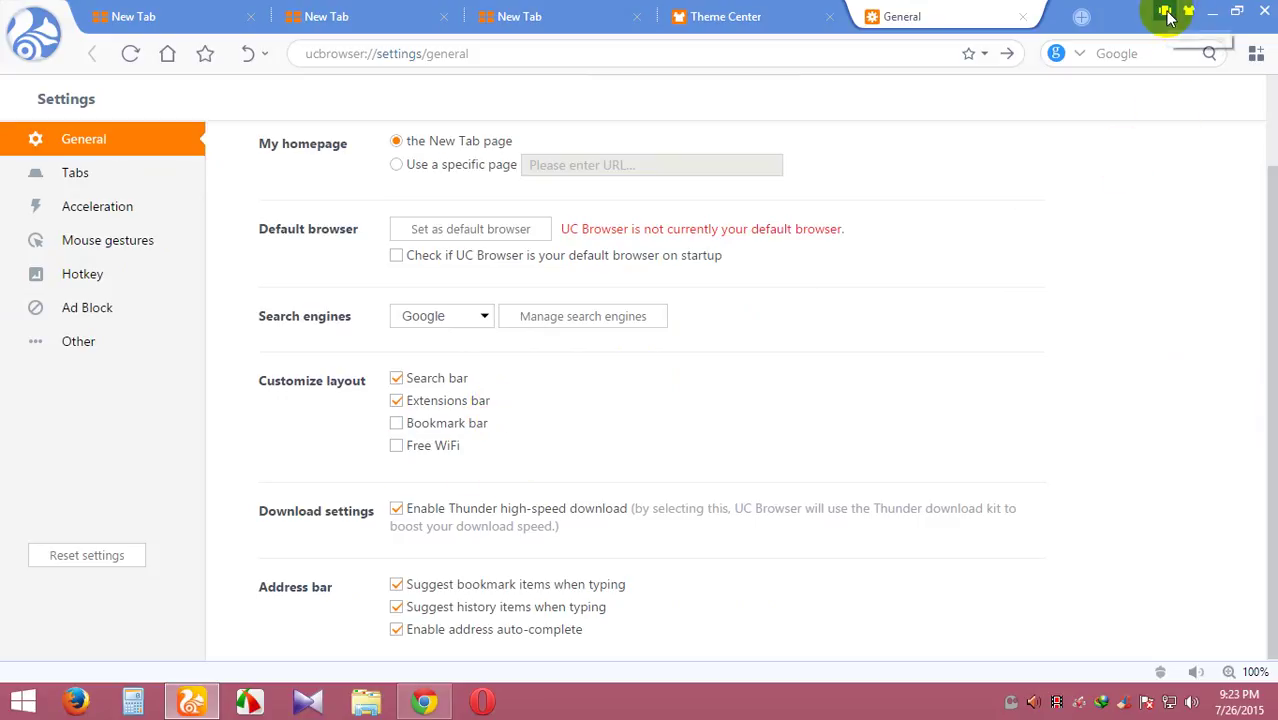
{"action": "left_click", "coordinate": [1256, 56]}
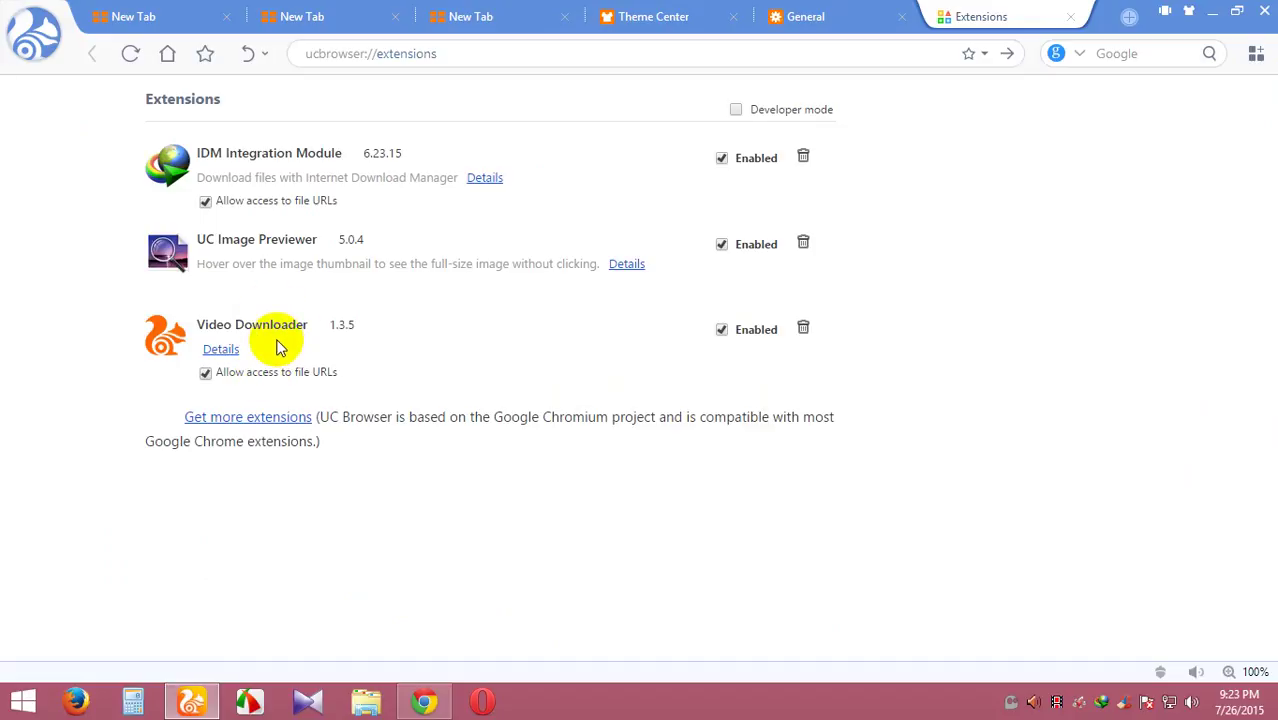
{"action": "left_click", "coordinate": [1070, 16]}
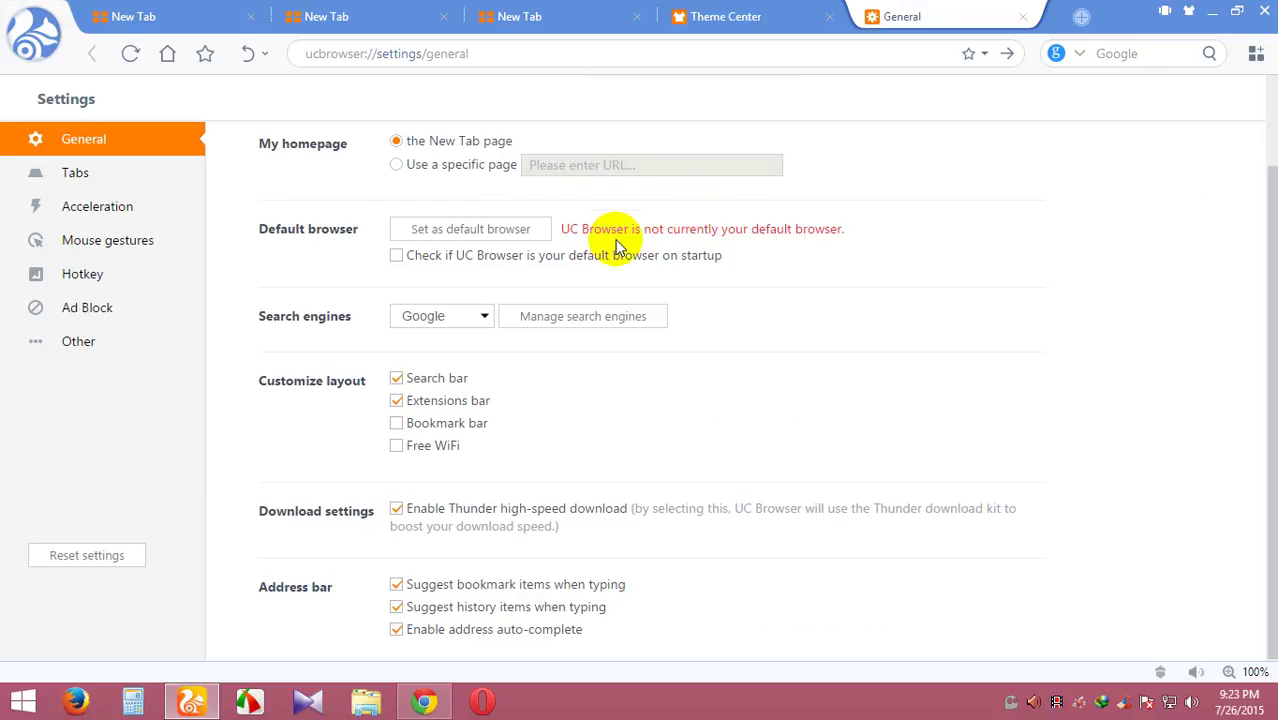
- Review the Tabs, Acceleration and Mouse gestures settings, including the full list of gestures
{"action": "left_click", "coordinate": [78, 178]}
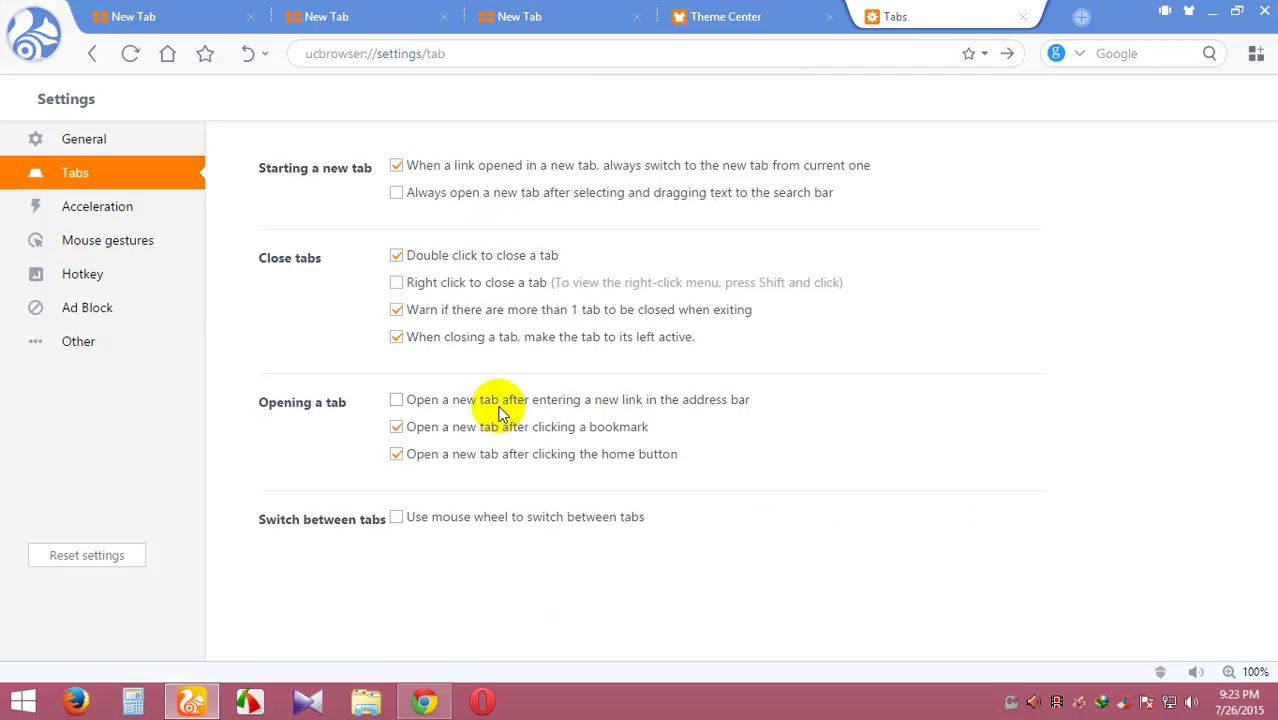
{"action": "left_click", "coordinate": [115, 212]}
{"action": "left_click", "coordinate": [123, 254]}
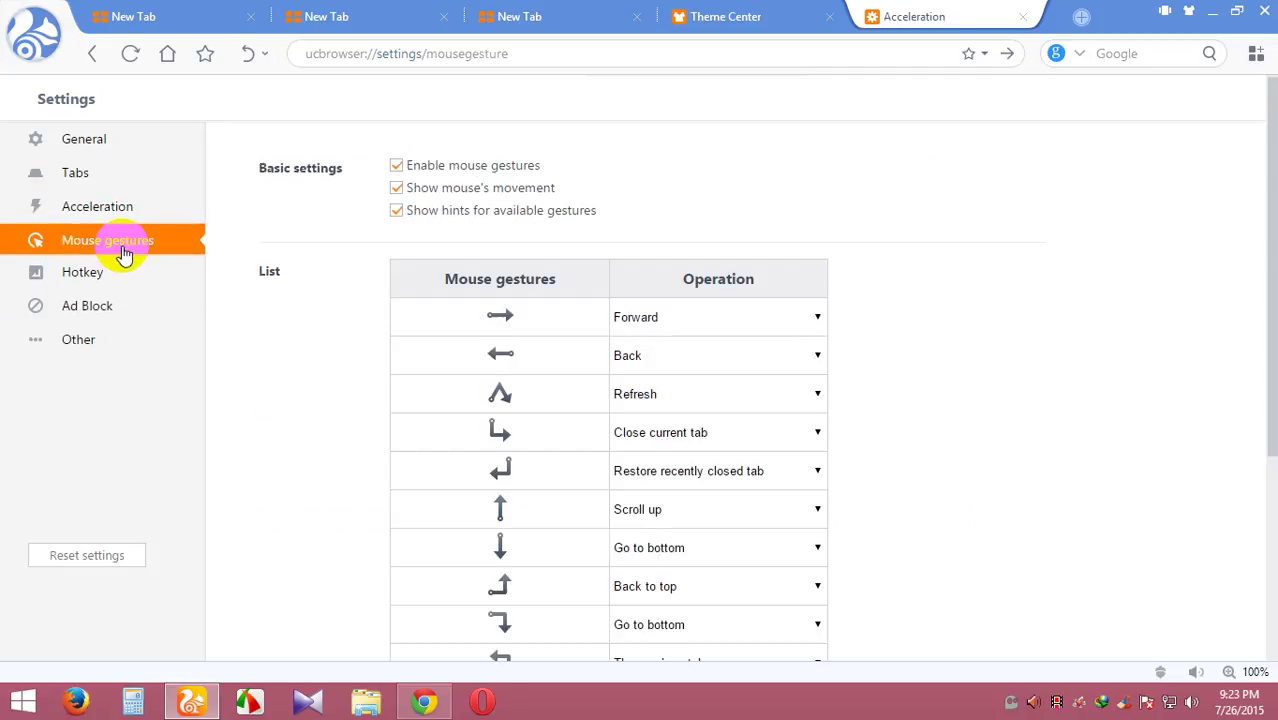
{"action": "scroll", "coordinate": [505, 325], "scroll_direction": "down", "scroll_amount": 3}
{"action": "scroll", "coordinate": [500, 325], "scroll_direction": "down", "scroll_amount": 2}
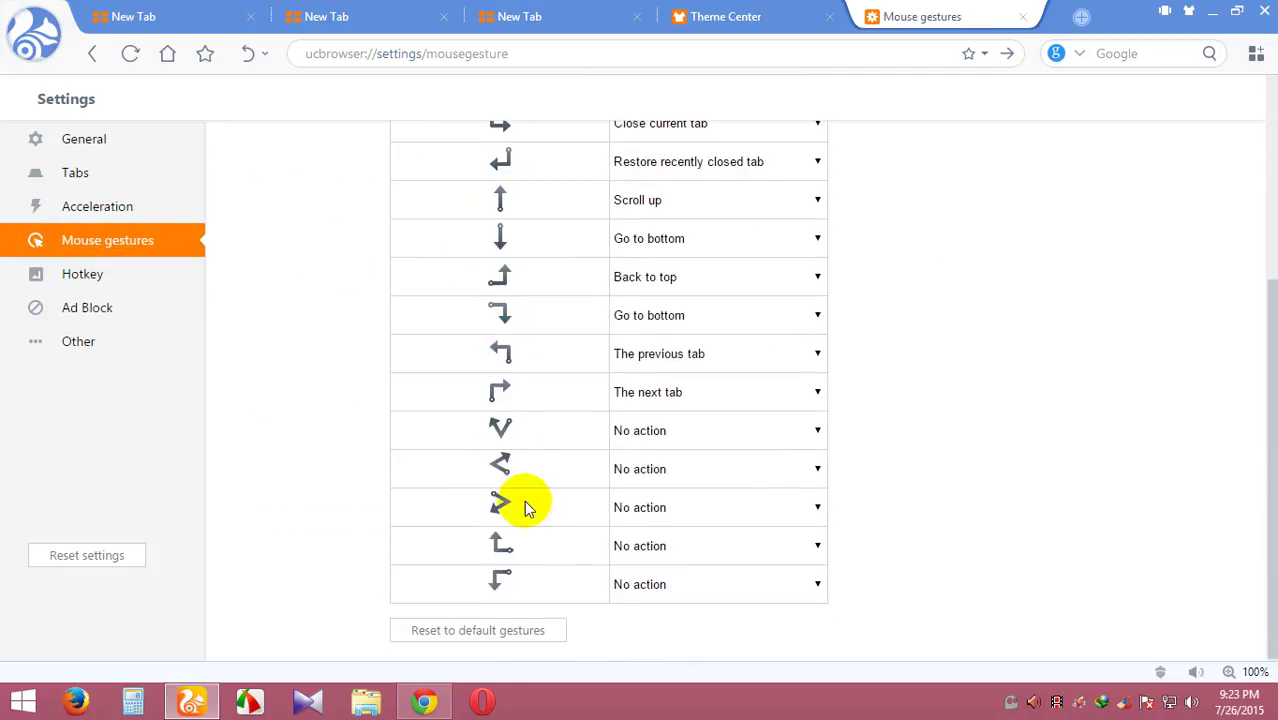
- Examine the Hotkey list and the Ad Block and Other settings pages
{"action": "left_click", "coordinate": [72, 283]}
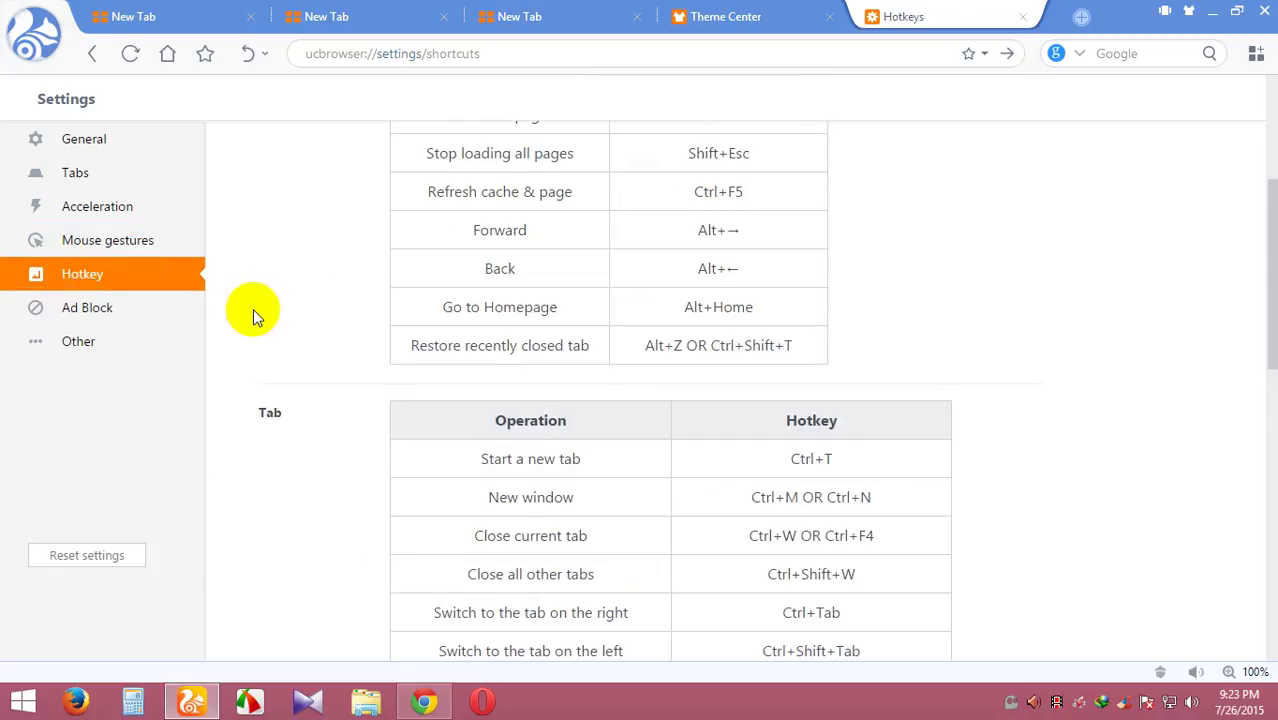
{"action": "scroll", "coordinate": [442, 323], "scroll_direction": "down", "scroll_amount": 6}
{"action": "scroll", "coordinate": [808, 372], "scroll_direction": "down", "scroll_amount": 5}
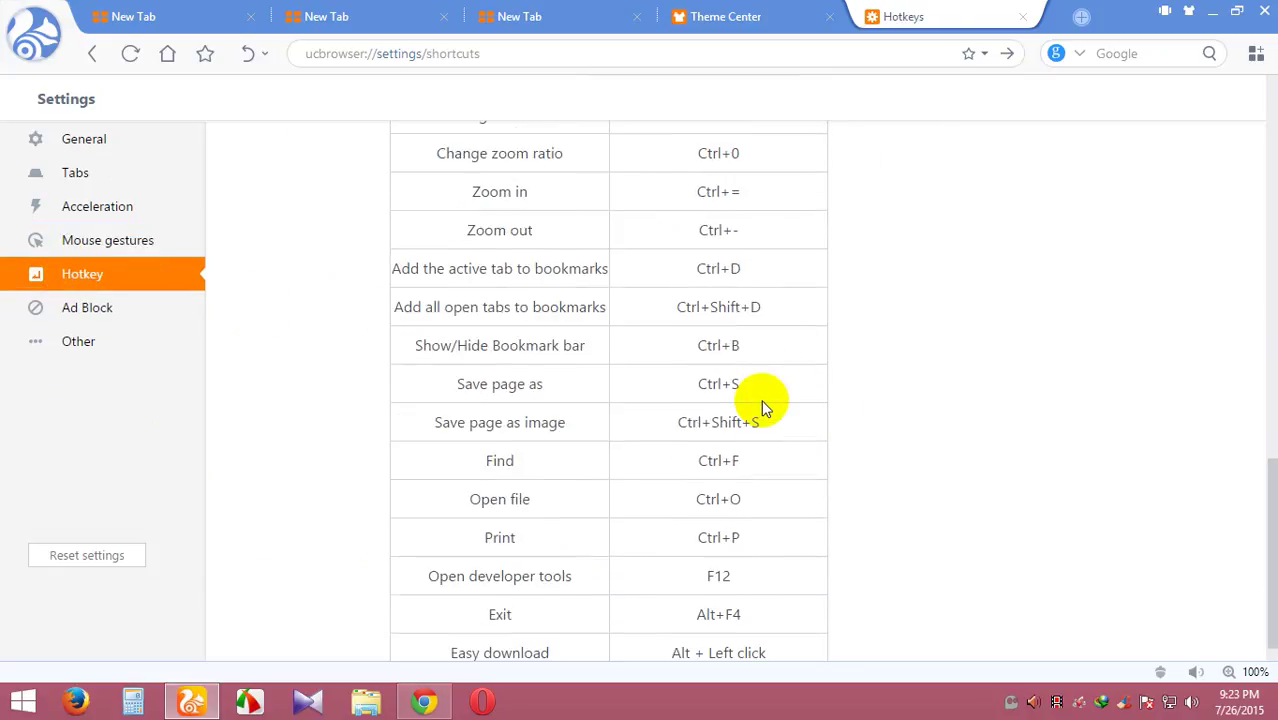
{"action": "left_click", "coordinate": [100, 312]}
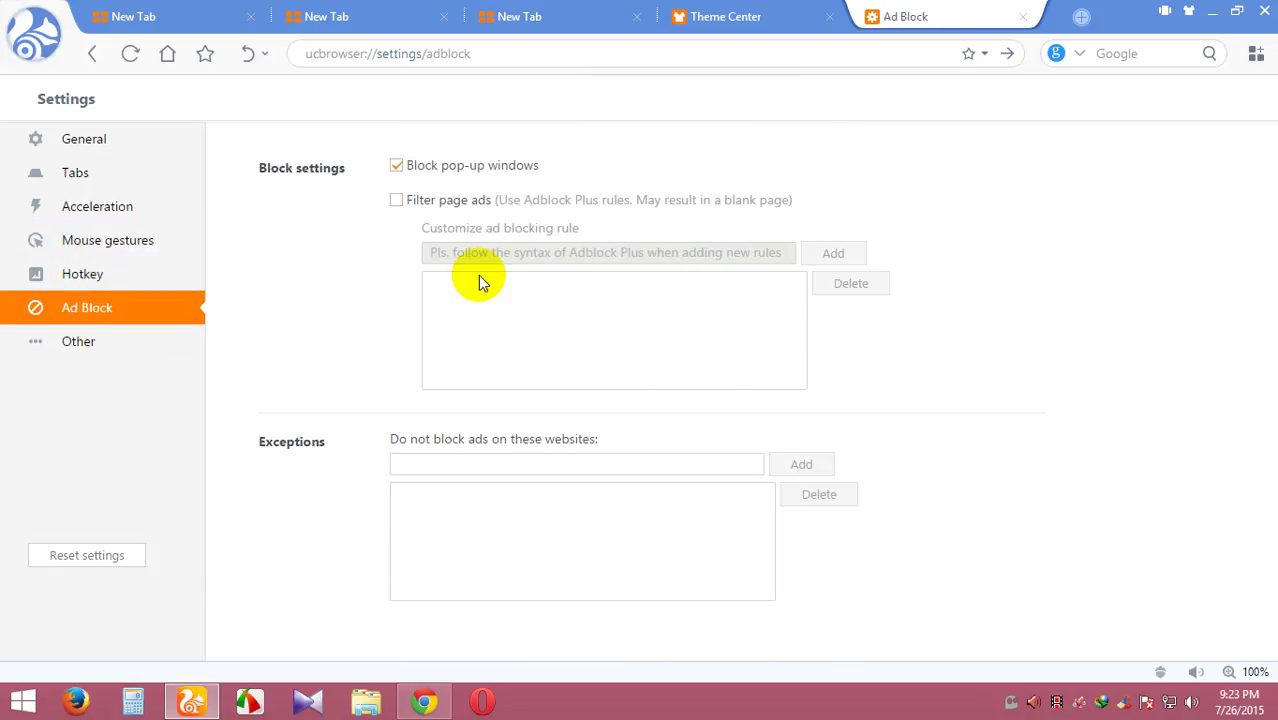
{"action": "left_click", "coordinate": [78, 342]}
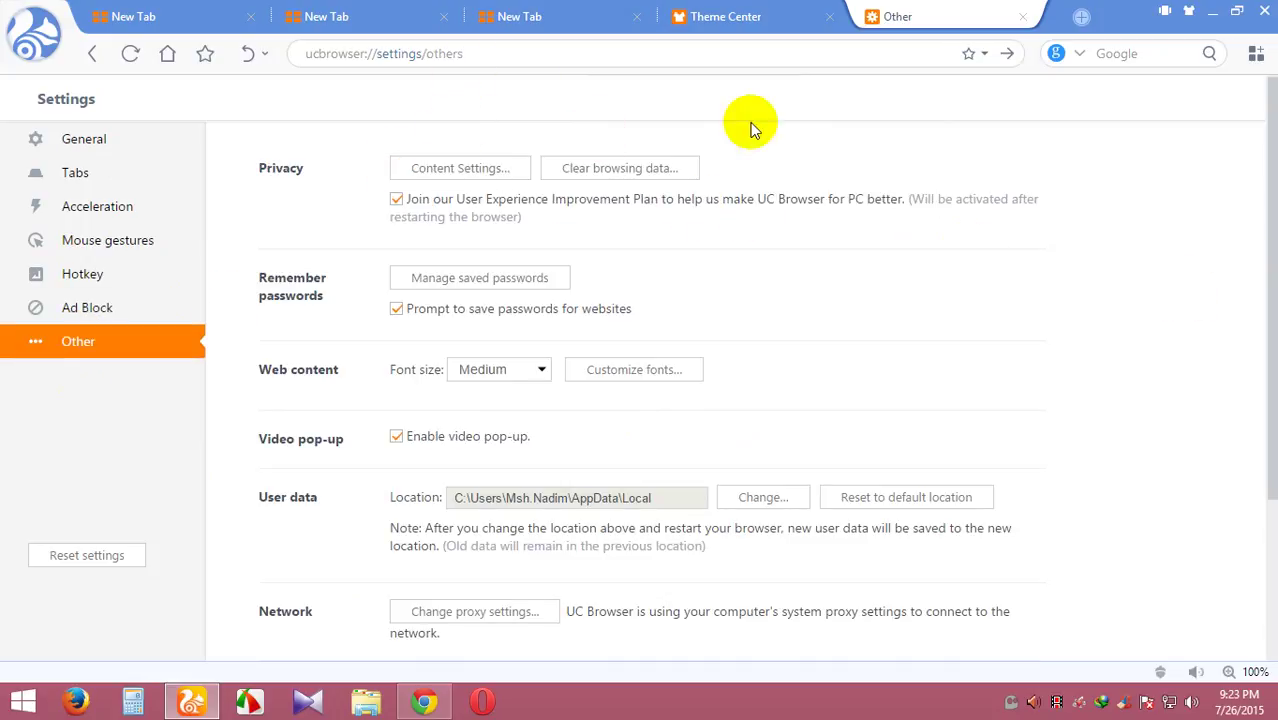
- Open Gmail from the first New Tab page's speed dial, and switch Cloud Boost off and on again while it loads
{"action": "left_click", "coordinate": [176, 24]}
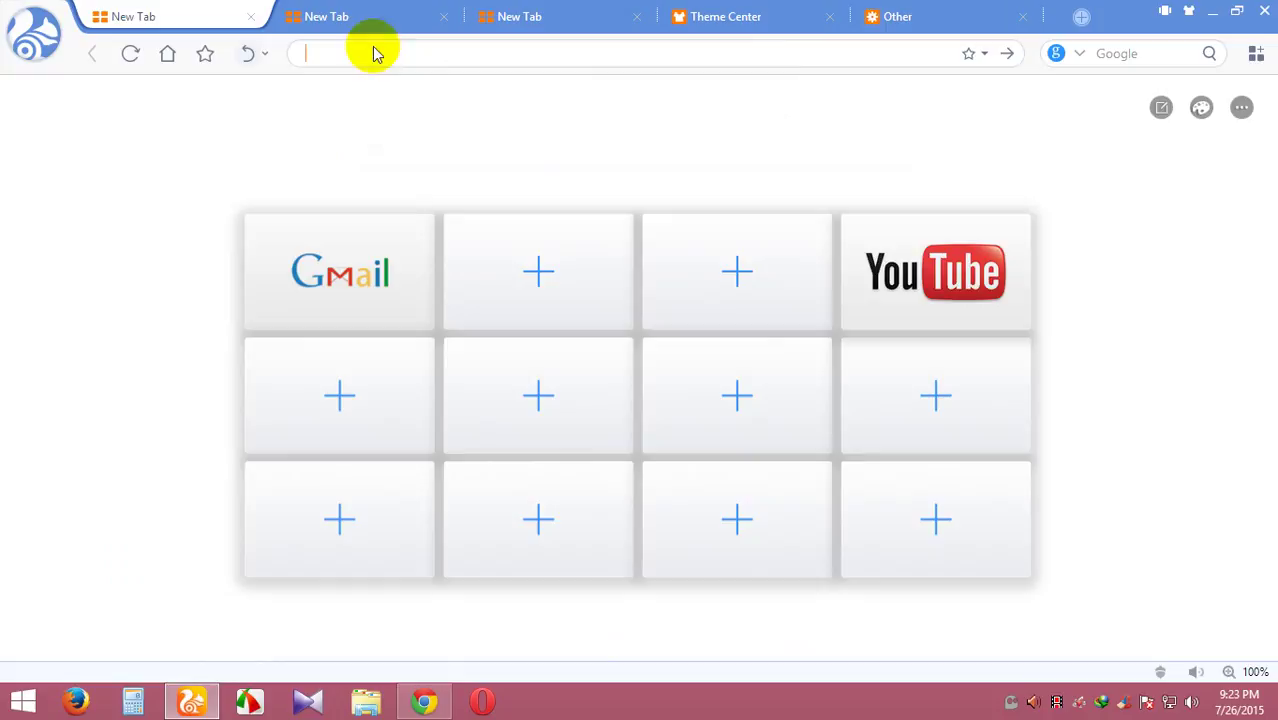
{"action": "left_click", "coordinate": [380, 254]}
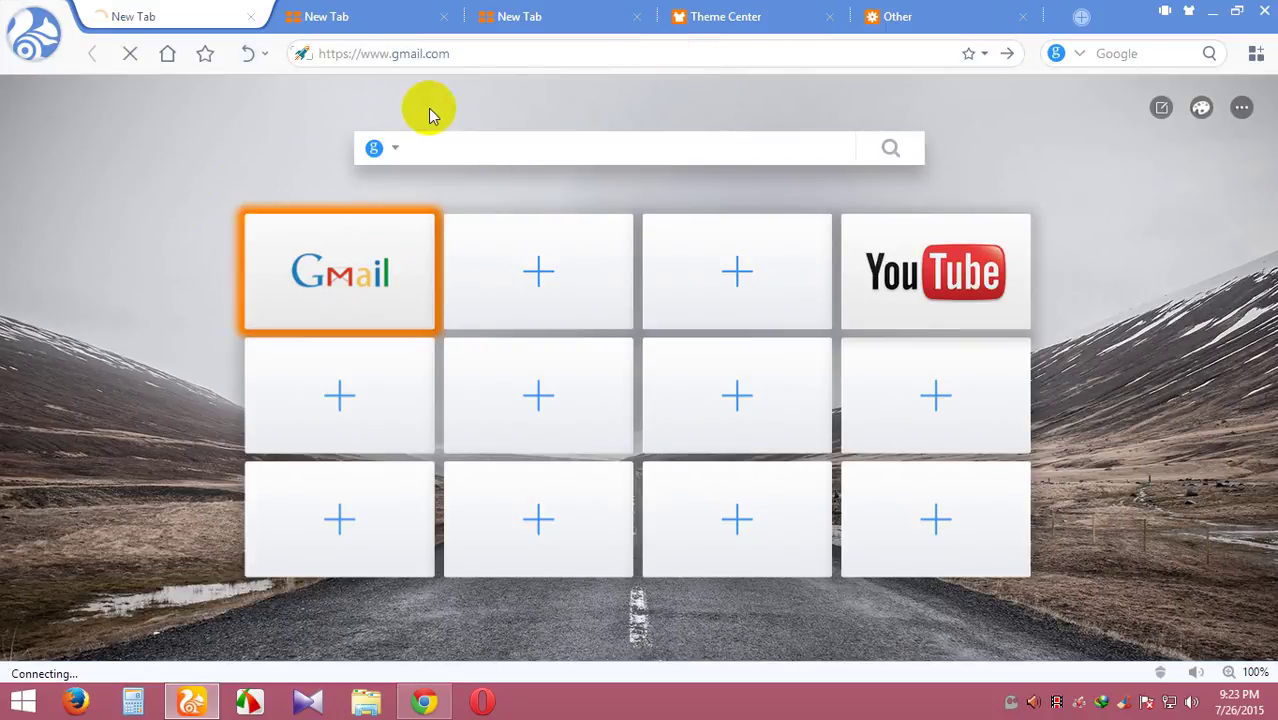
{"action": "left_click", "coordinate": [302, 58]}
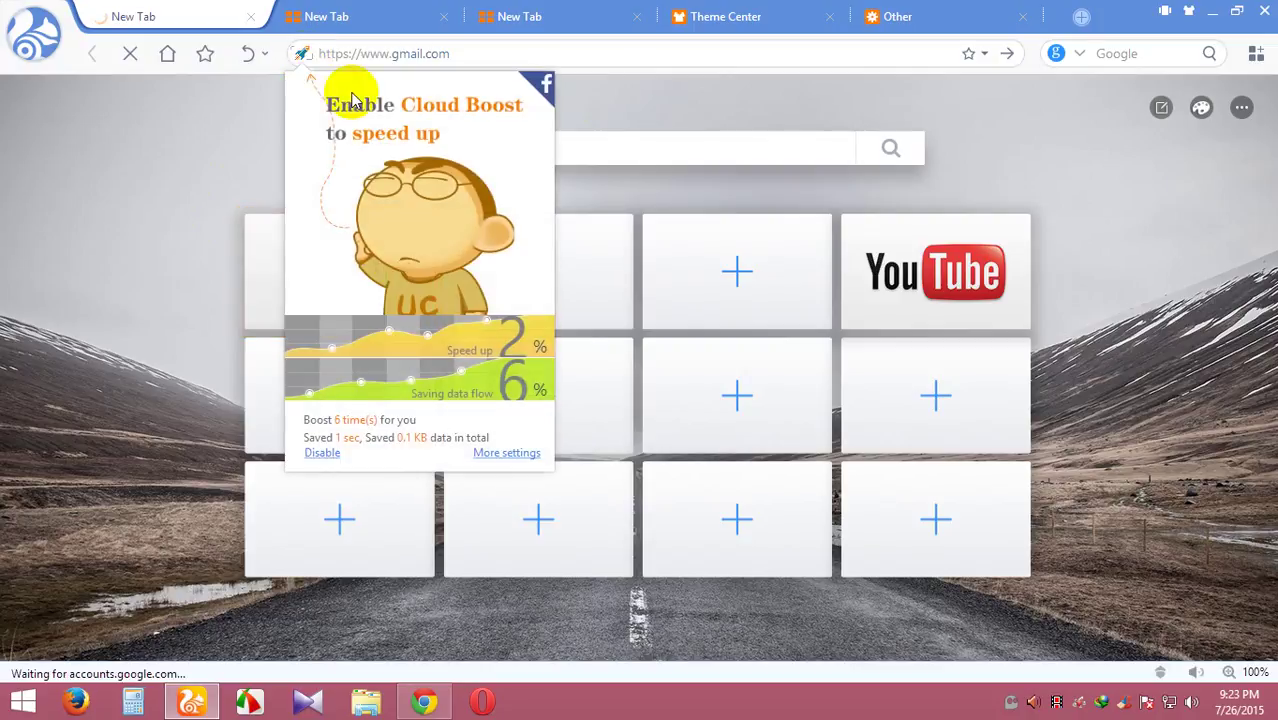
{"action": "left_click", "coordinate": [324, 454]}
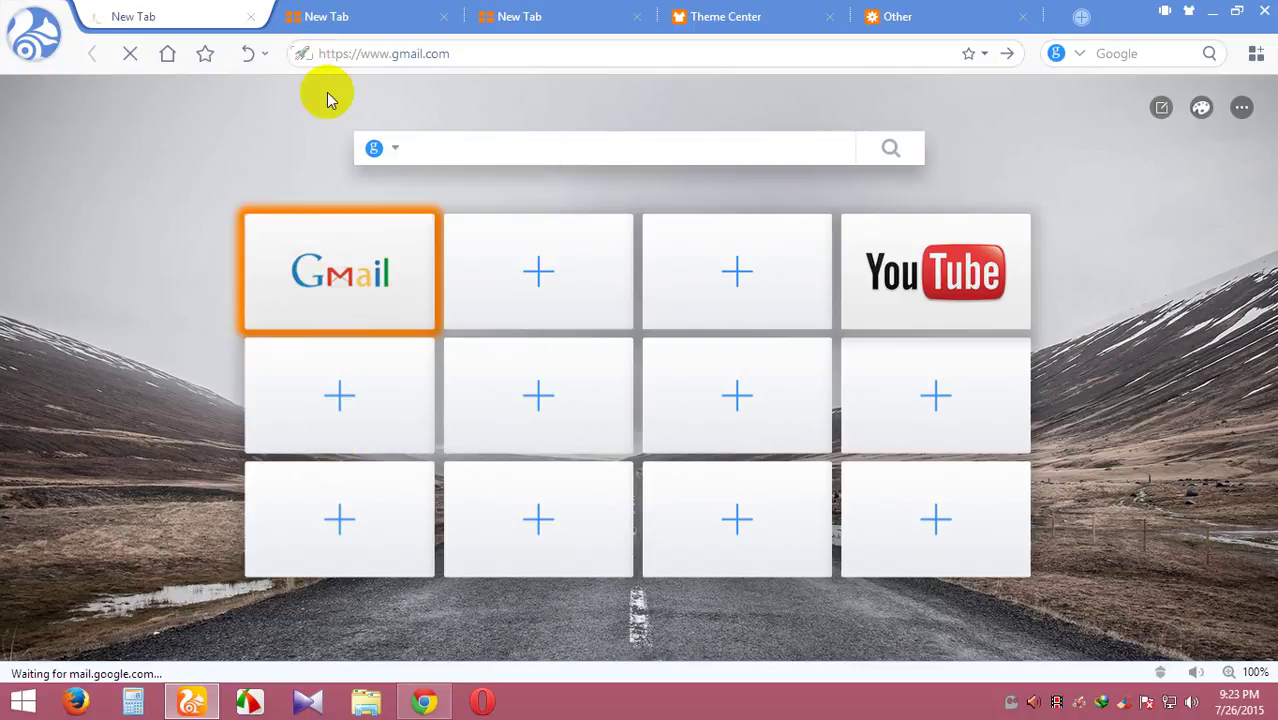
{"action": "left_click", "coordinate": [304, 58]}
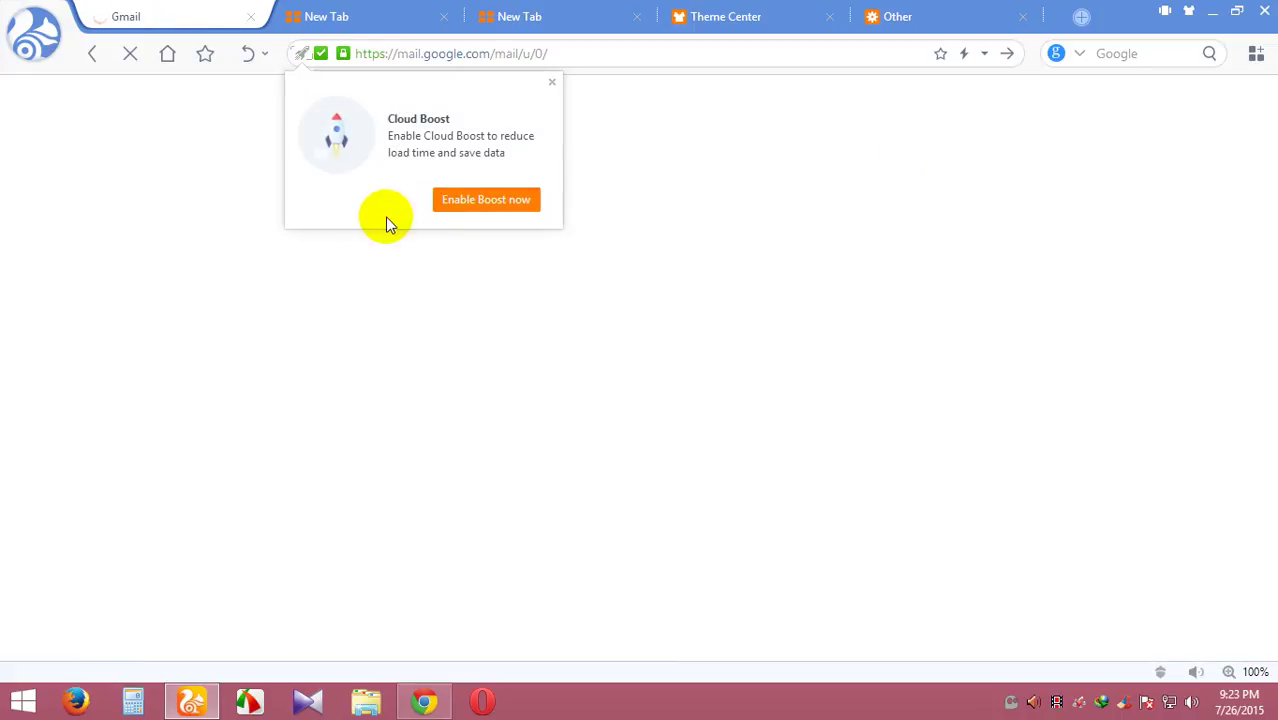
{"action": "left_click", "coordinate": [468, 205]}
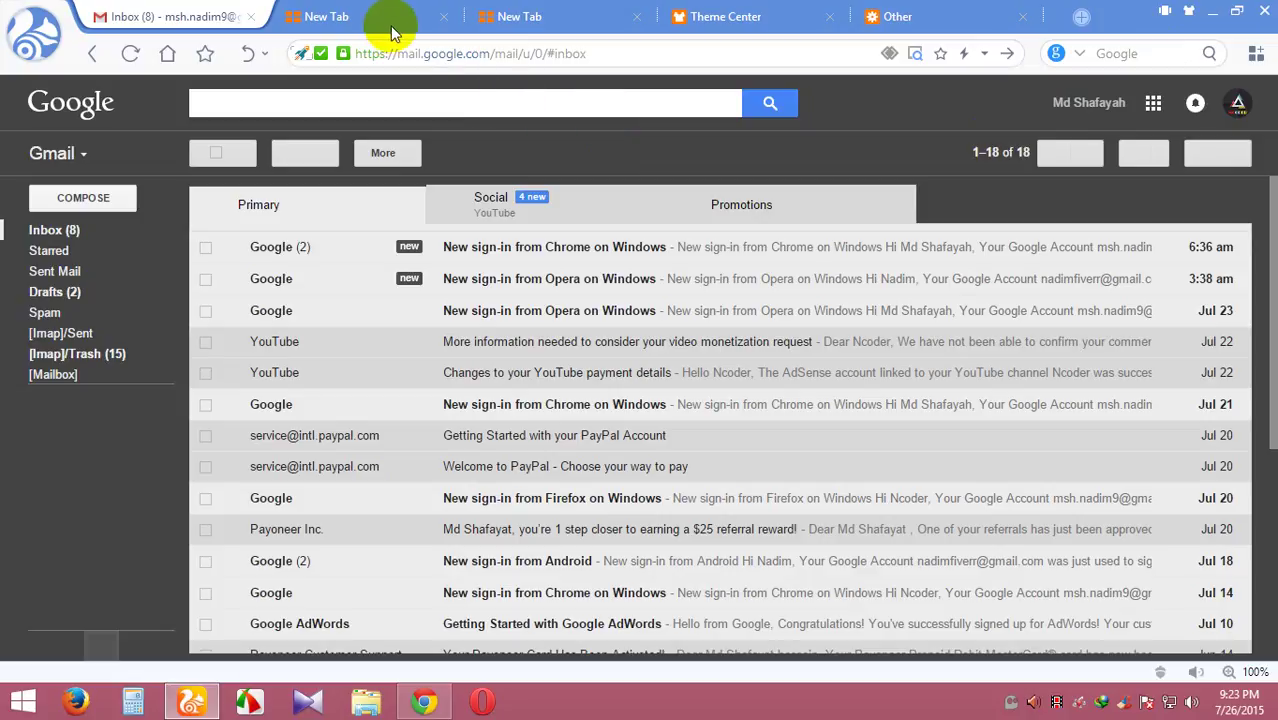
- Open YouTube from the second New Tab page and play the video "Bangla Eid Natok 2015 (Eid-Ul-Fitr) - Sei Rokom Ghush Khor"
{"action": "left_click", "coordinate": [398, 25]}
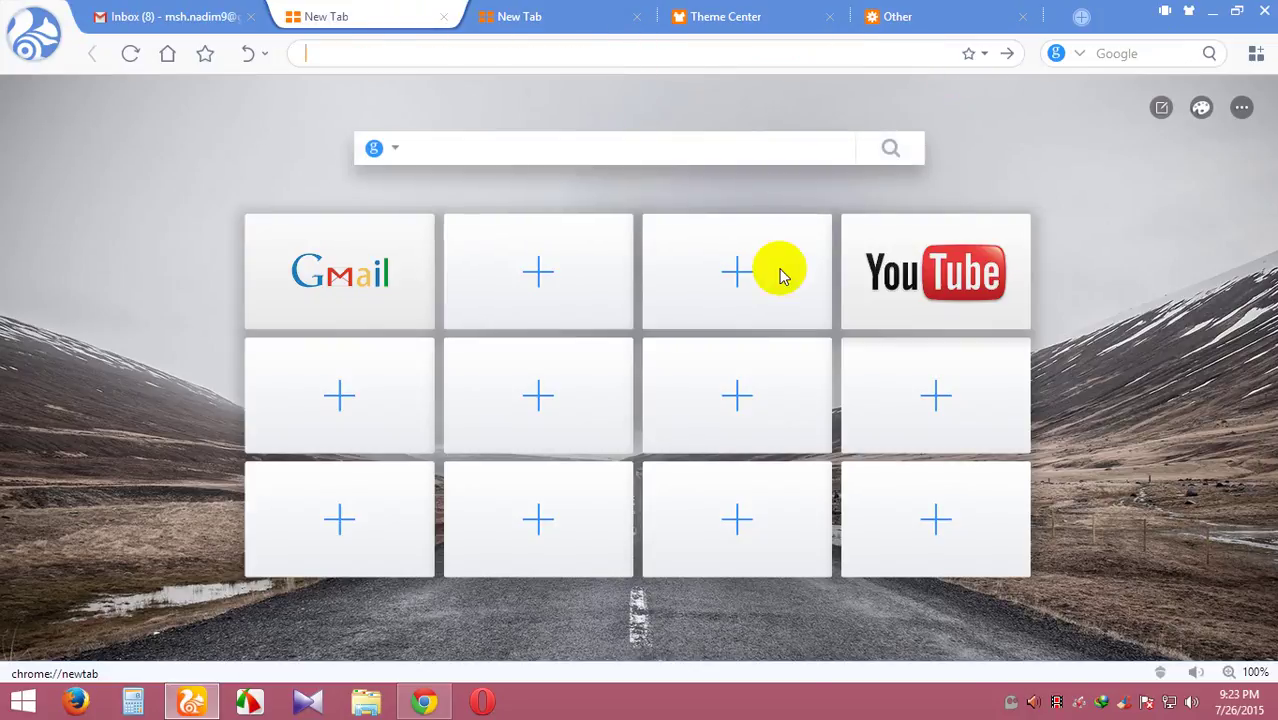
{"action": "left_click", "coordinate": [918, 255]}
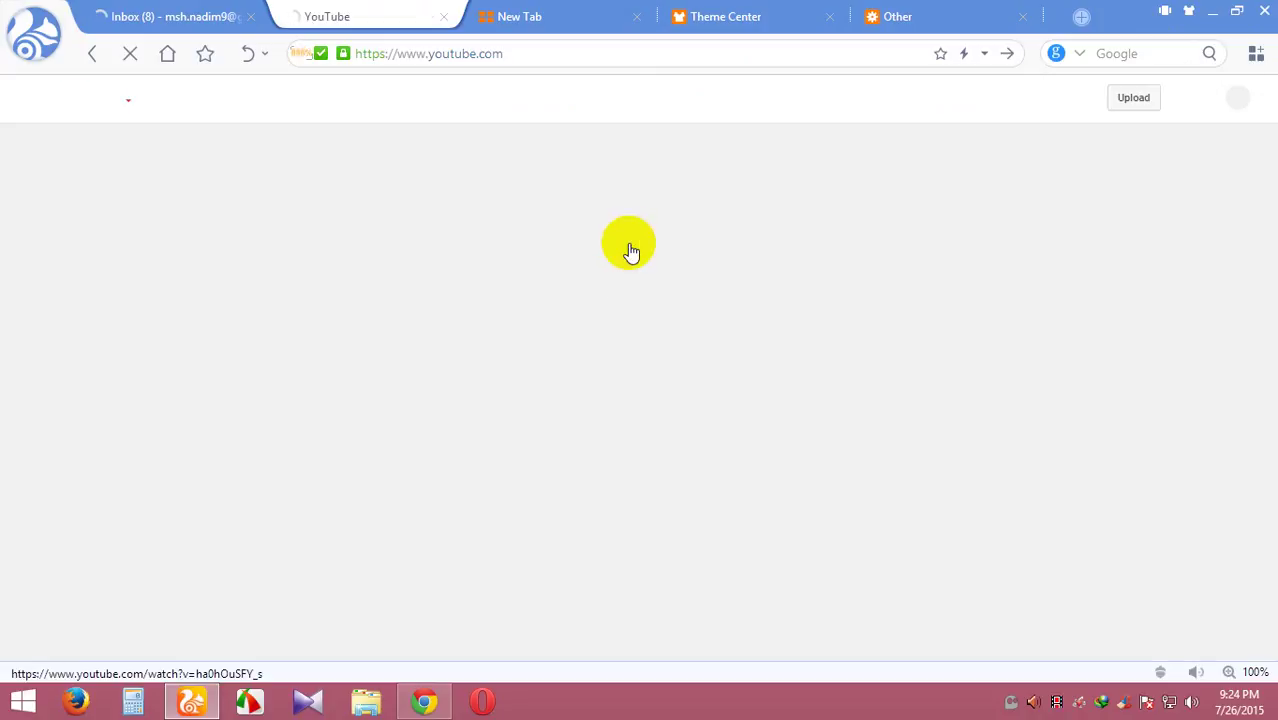
{"action": "scroll", "coordinate": [542, 300], "scroll_direction": "down", "scroll_amount": 3}
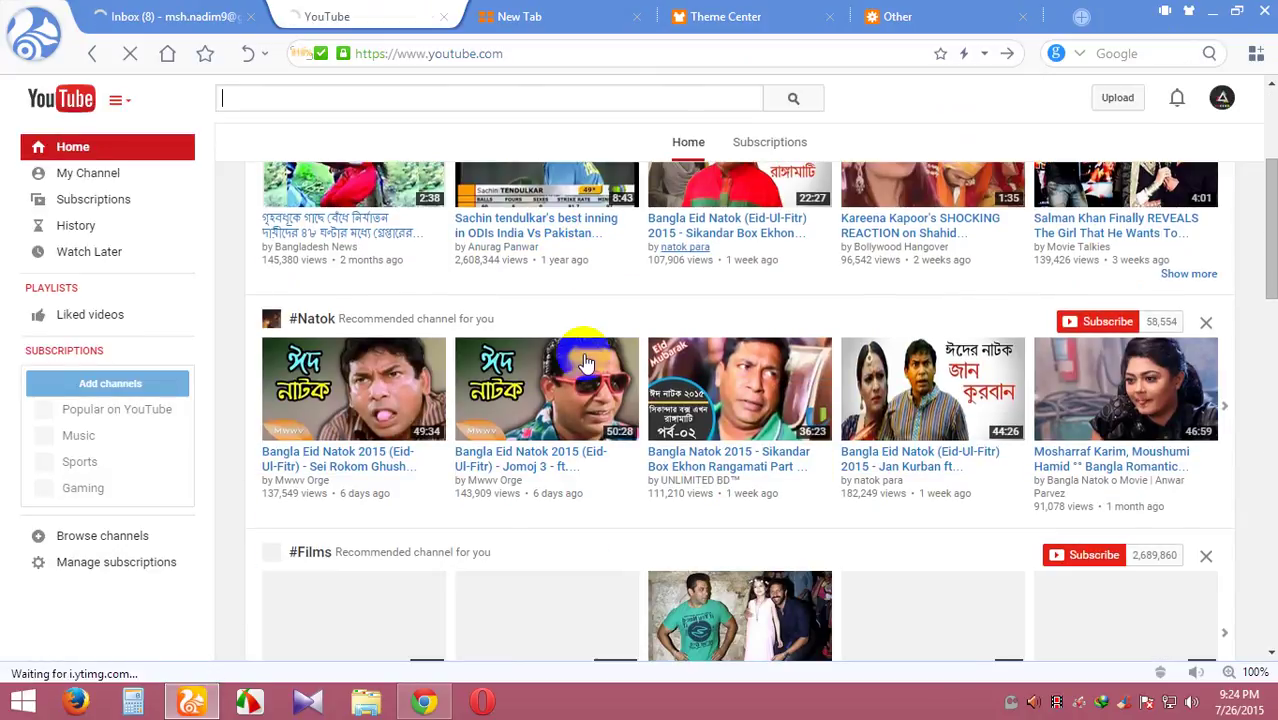
{"action": "left_click", "coordinate": [424, 421]}
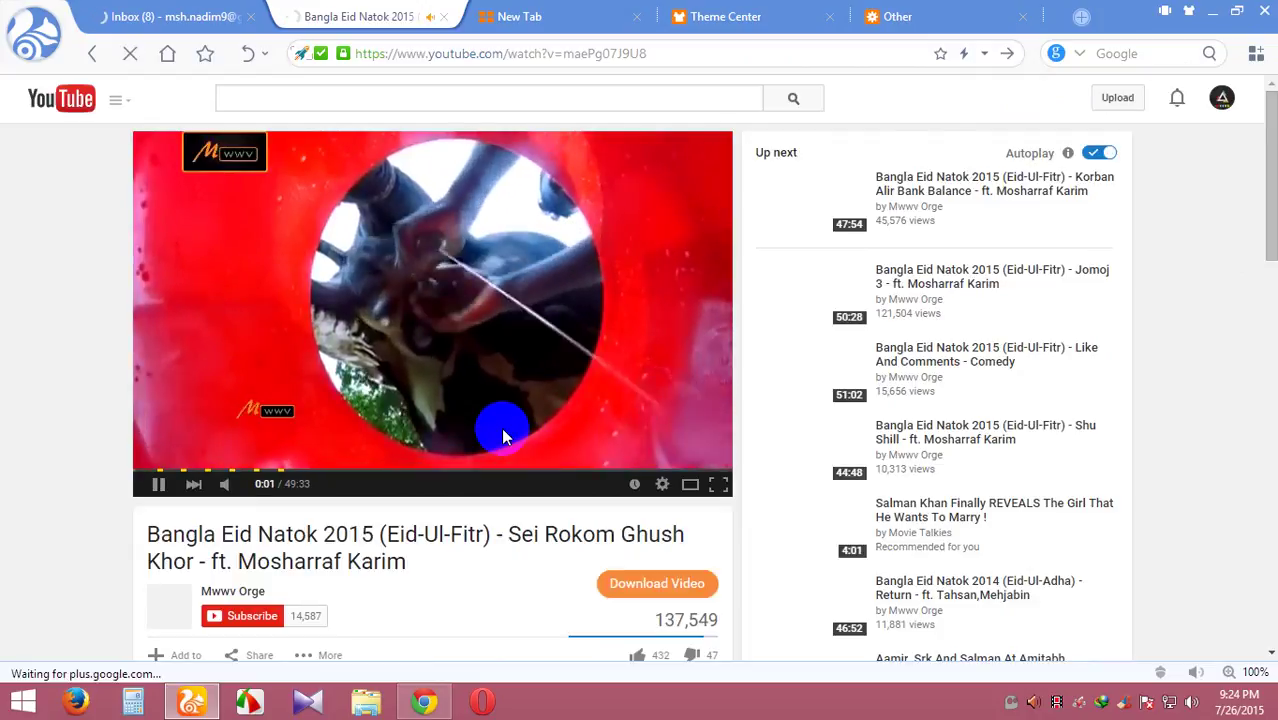
- Download the playing video in 240p (WebM) format to the desktop downloads folder, keeping the suggested file name
{"action": "scroll", "coordinate": [501, 436], "scroll_direction": "down", "scroll_amount": 3}
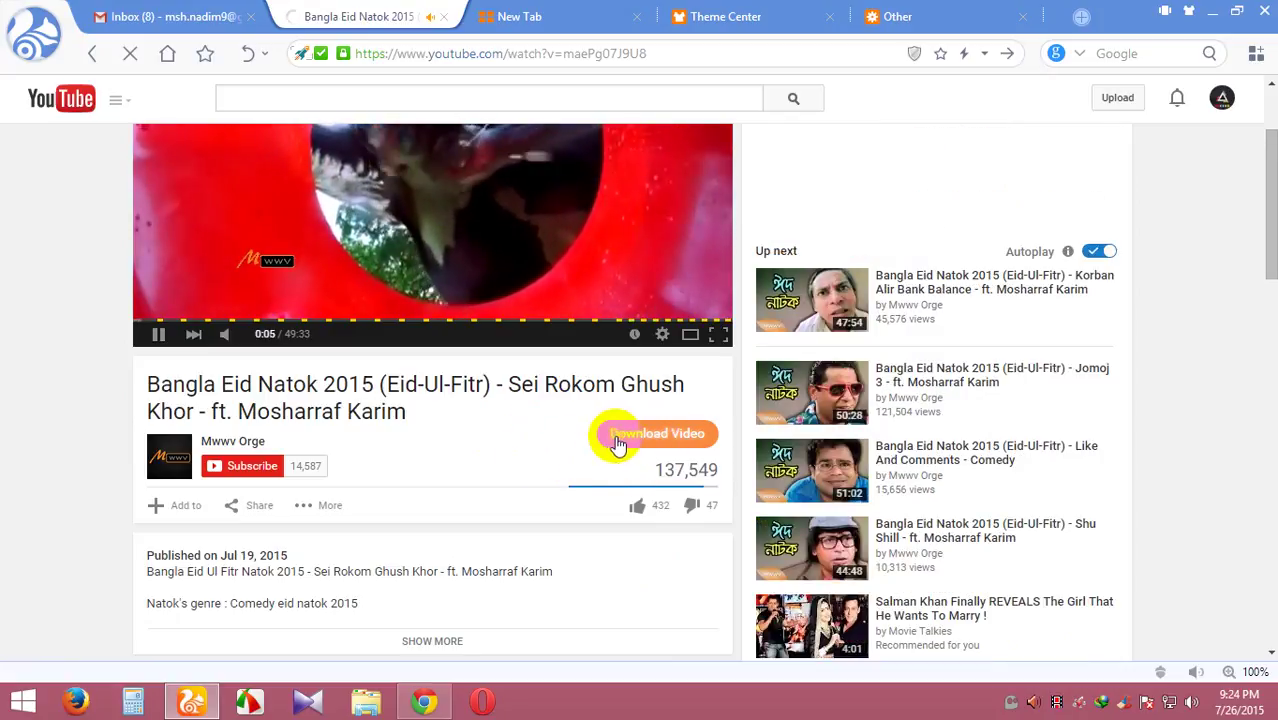
{"action": "left_click", "coordinate": [675, 437]}
{"action": "scroll", "coordinate": [660, 515], "scroll_direction": "down", "scroll_amount": 4}
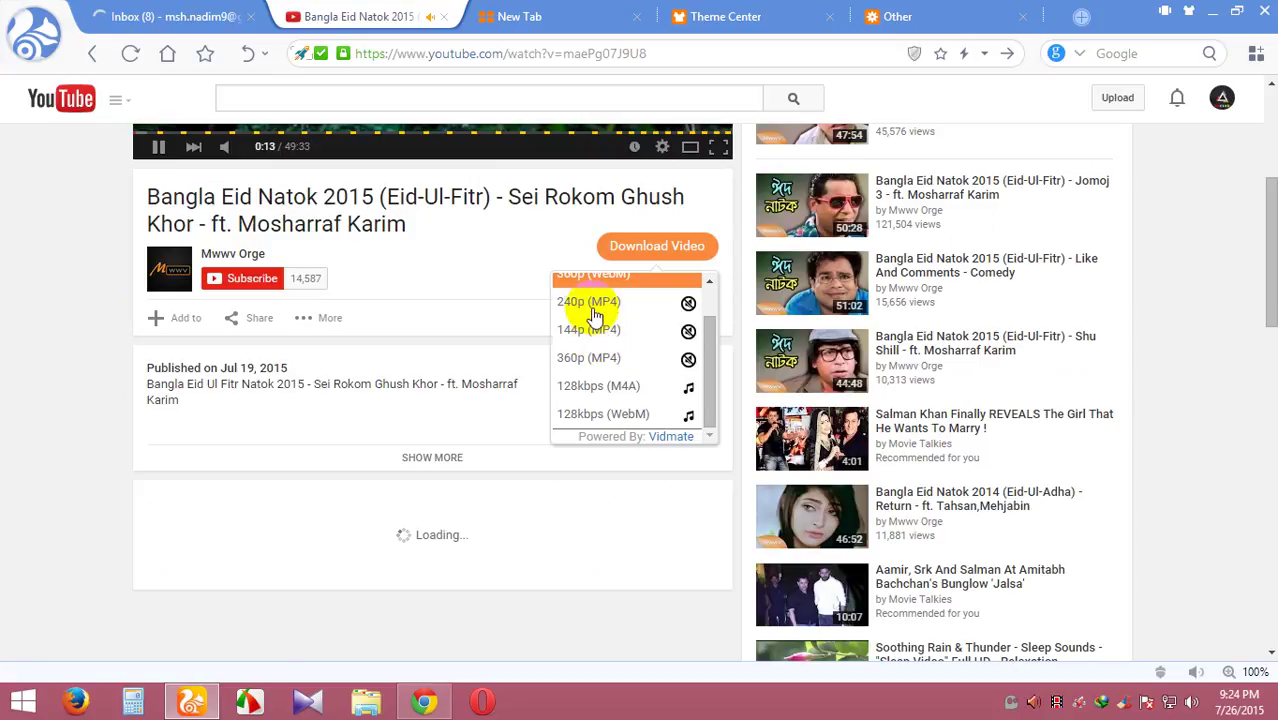
{"action": "scroll", "coordinate": [600, 290], "scroll_direction": "up", "scroll_amount": 2}
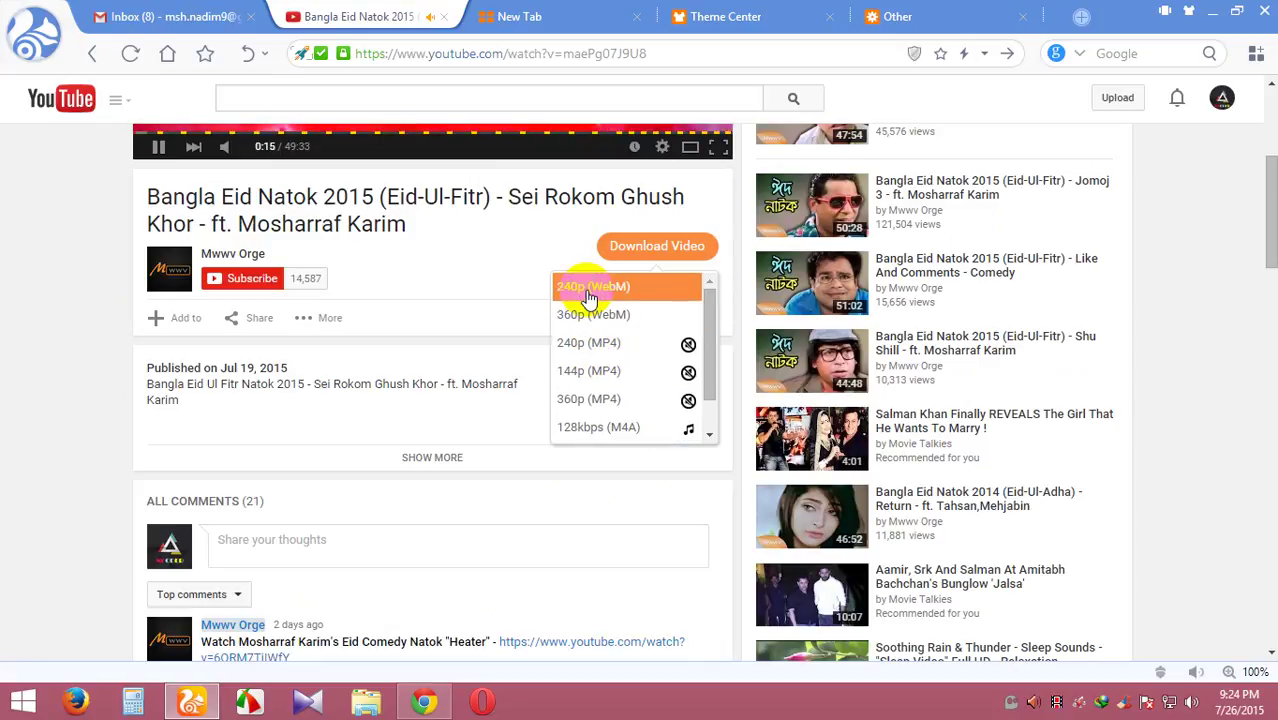
{"action": "left_click", "coordinate": [591, 290]}
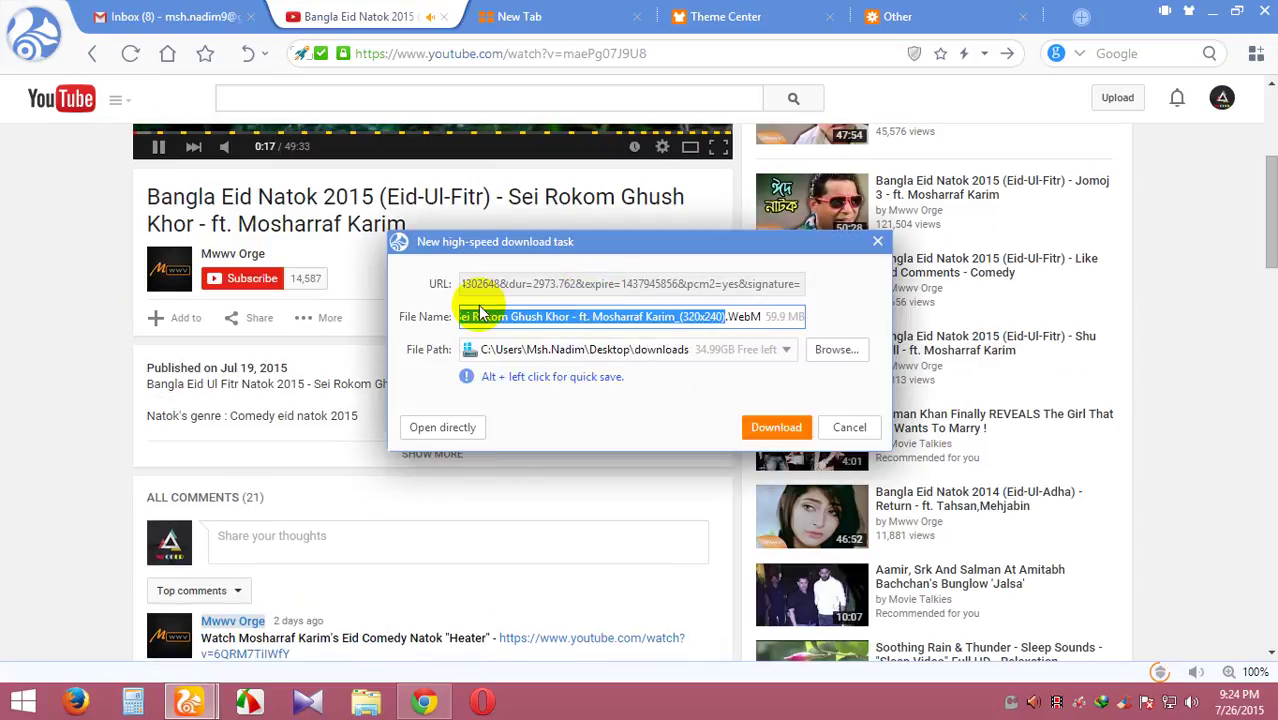
{"action": "left_click", "coordinate": [772, 427]}
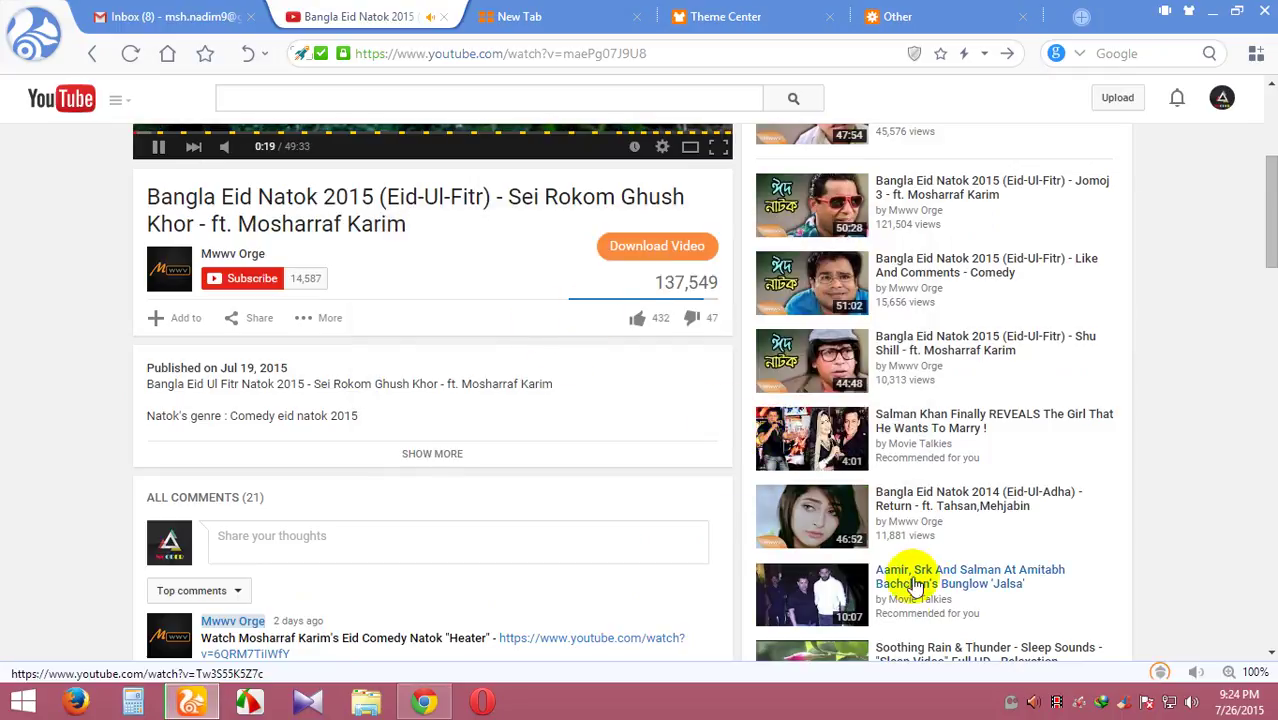
- Bring up the browser's download pop-up to check the progress of the video download
{"action": "mouse_move", "coordinate": [1158, 680]}
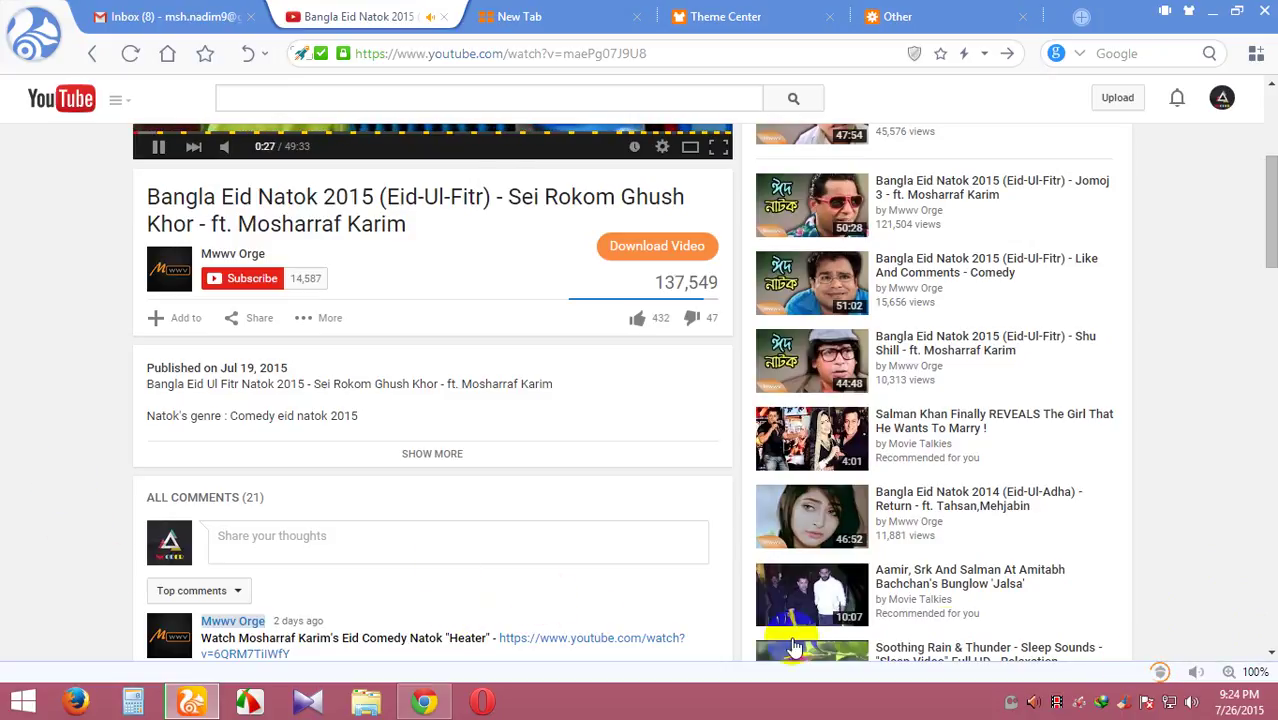
{"action": "left_click", "coordinate": [1175, 678]}
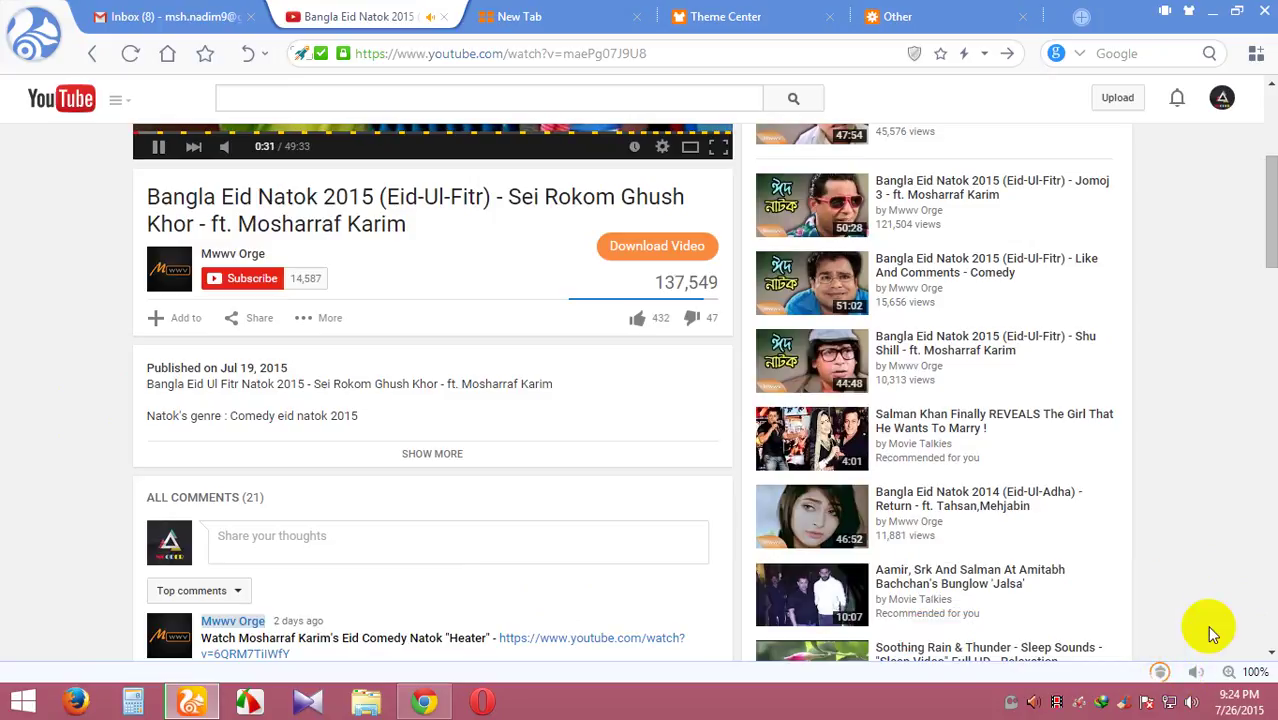
{"action": "mouse_move", "coordinate": [1164, 671]}
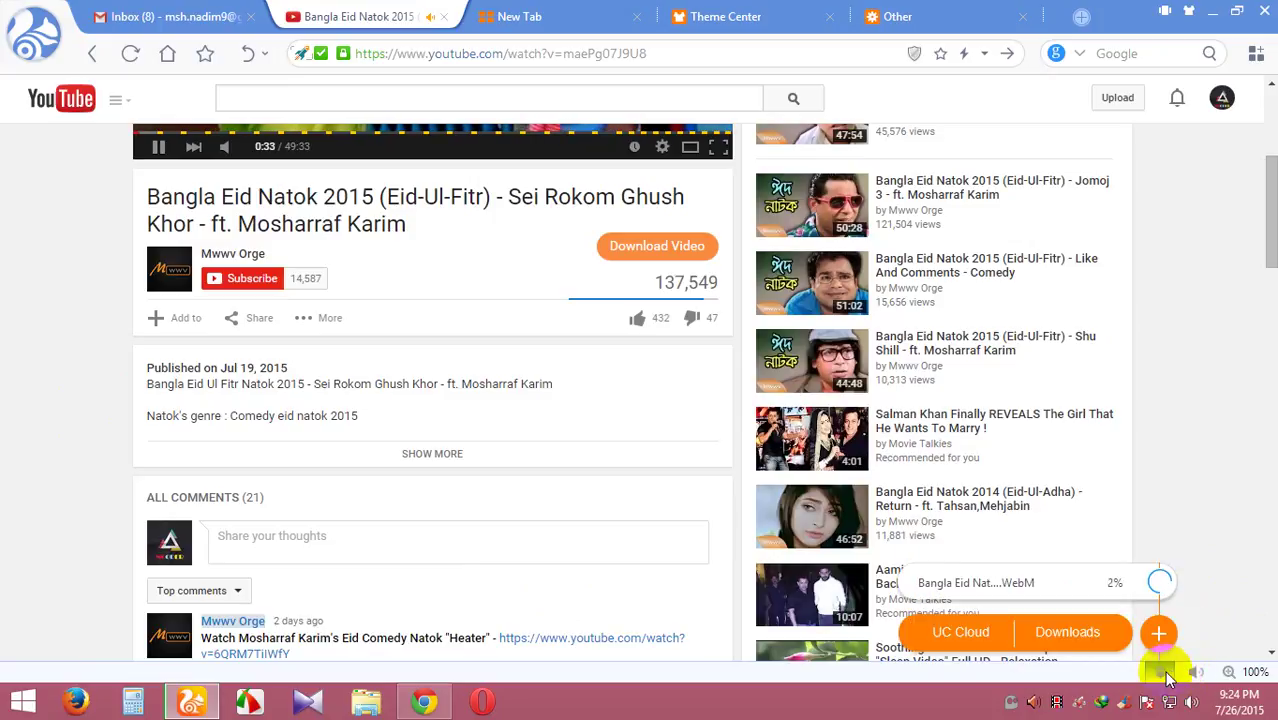